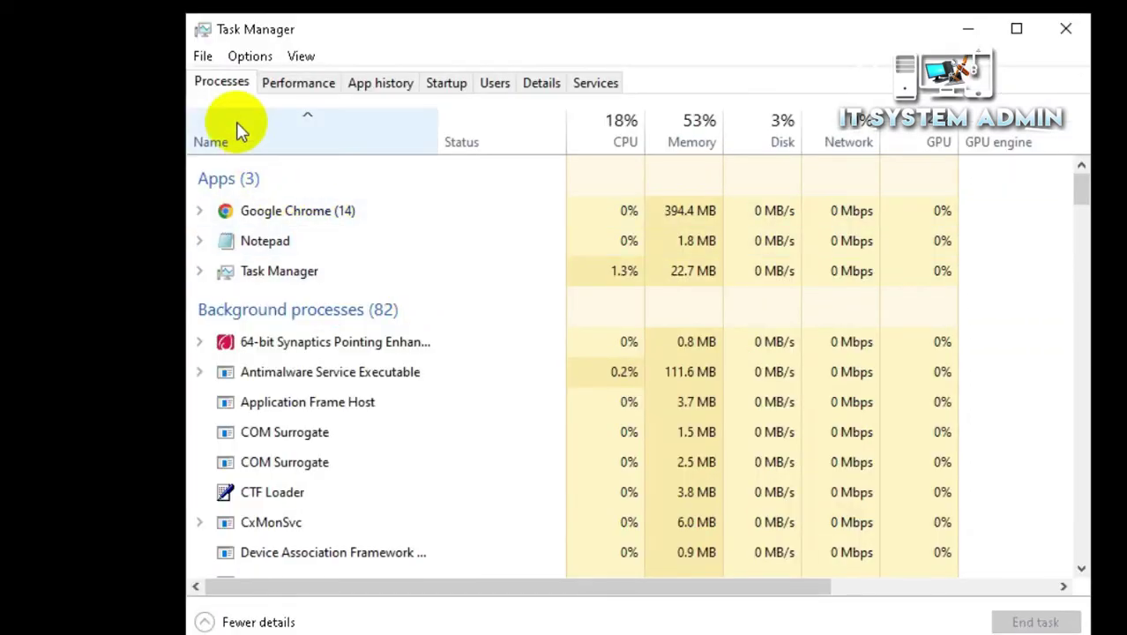
# - Use Task Manager's Run new task to launch cmd.exe with administrative privileges
pyautogui.click(203, 58)
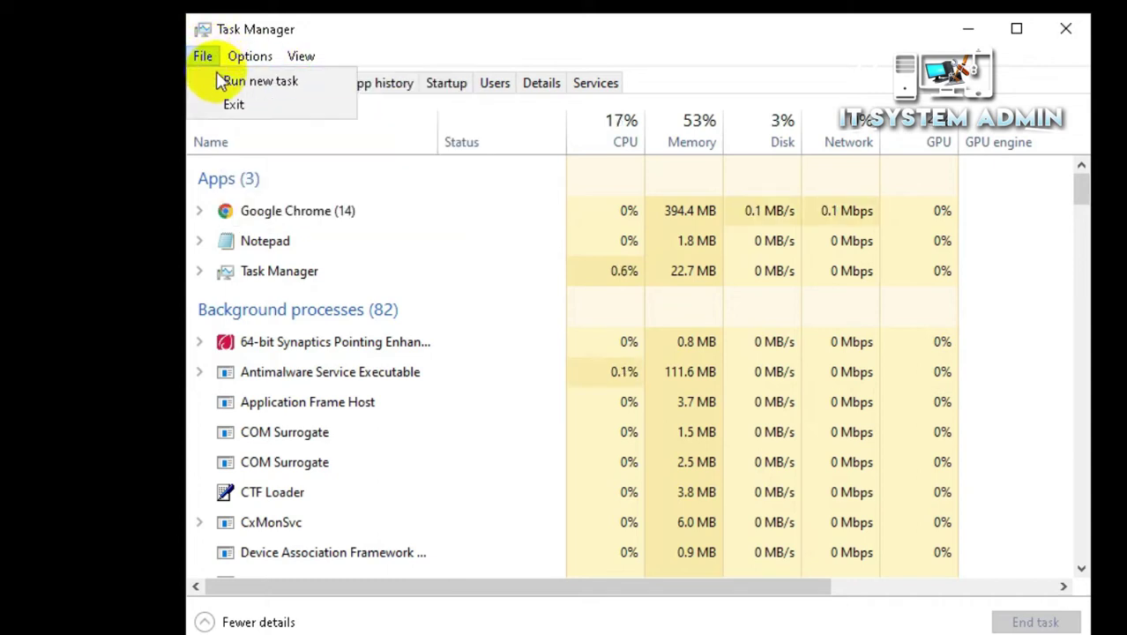
pyautogui.click(284, 80)
pyautogui.click(360, 186)
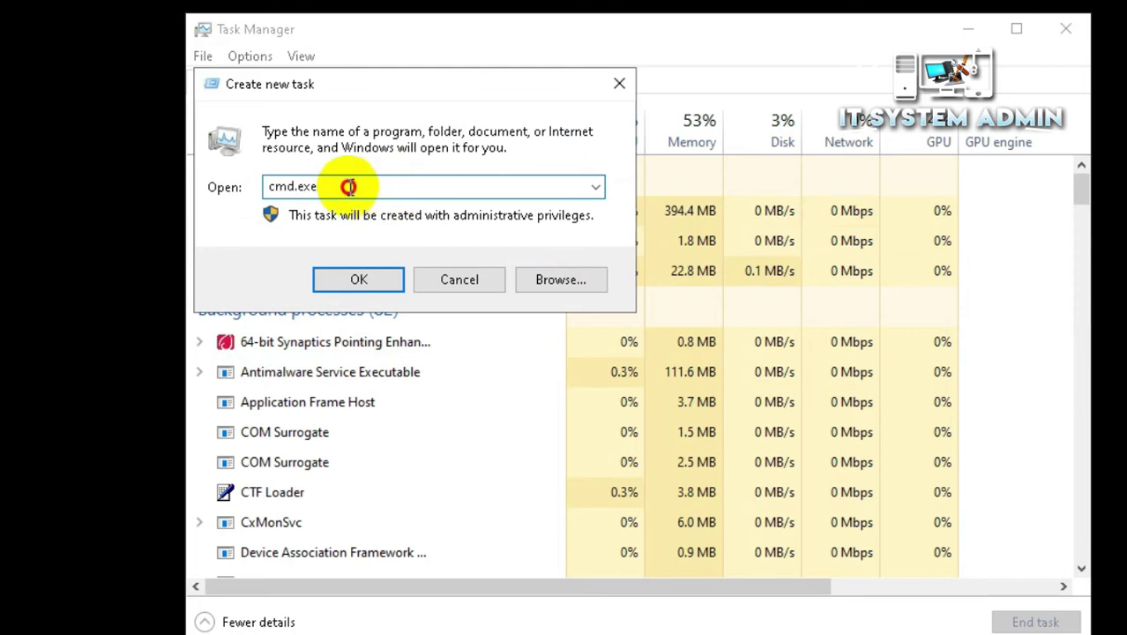
pyautogui.doubleClick(350, 184)
pyautogui.write('c')
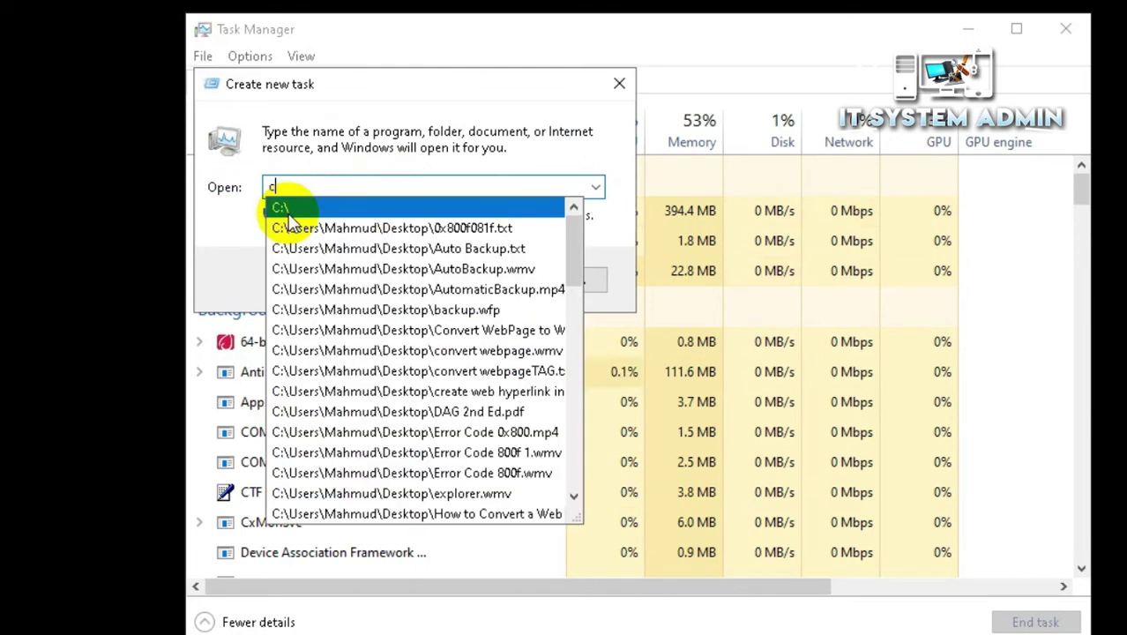
pyautogui.write('md.ex')
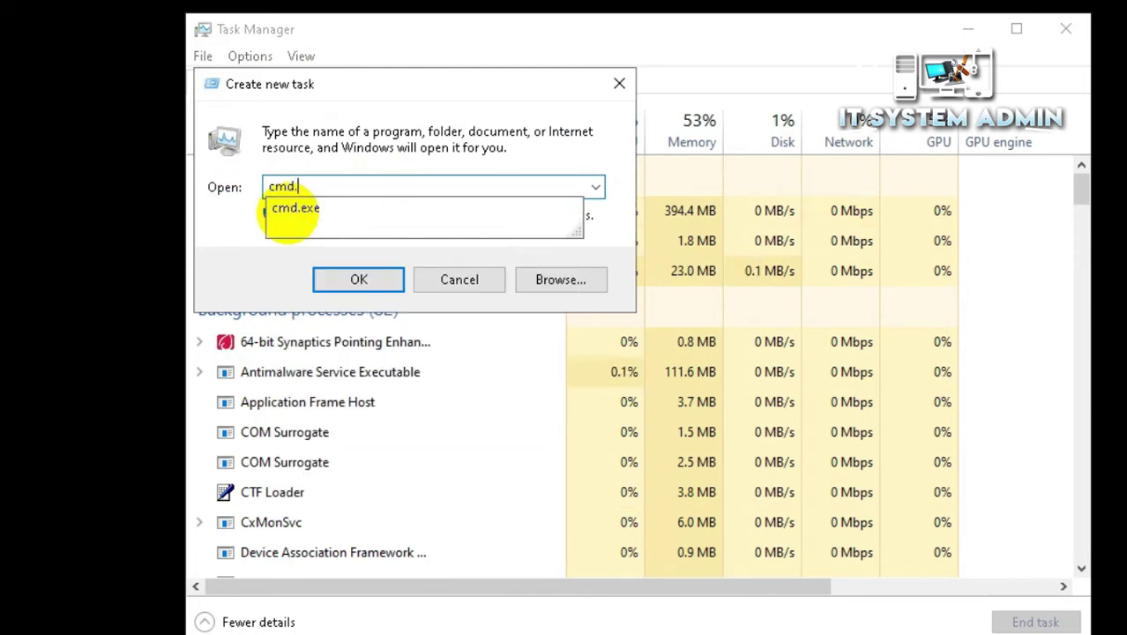
pyautogui.click(293, 212)
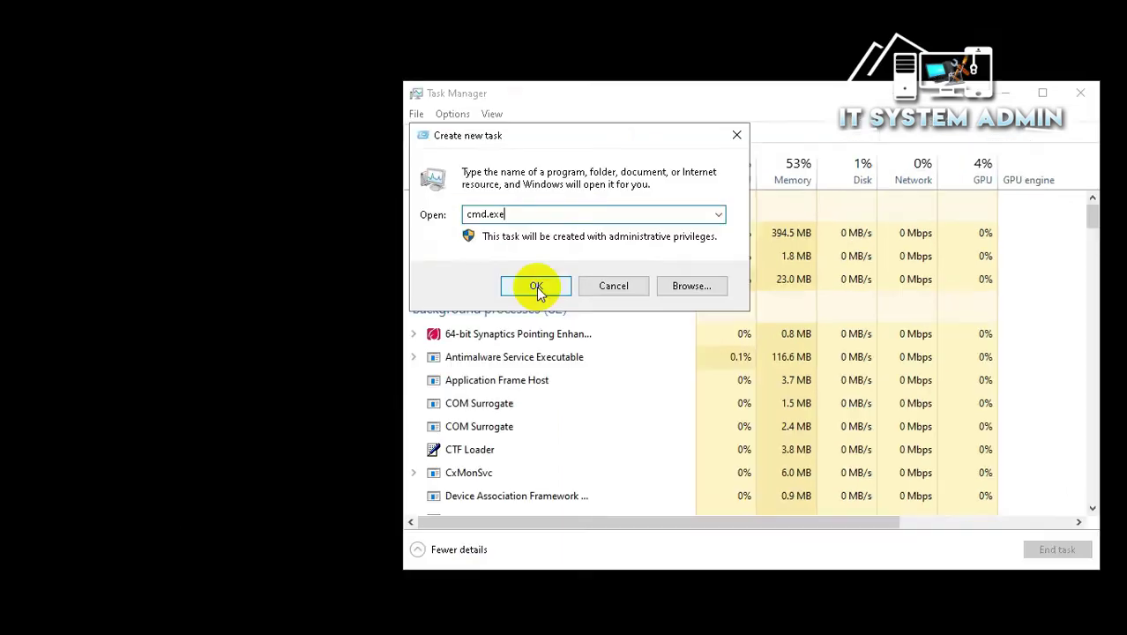
pyautogui.click(359, 281)
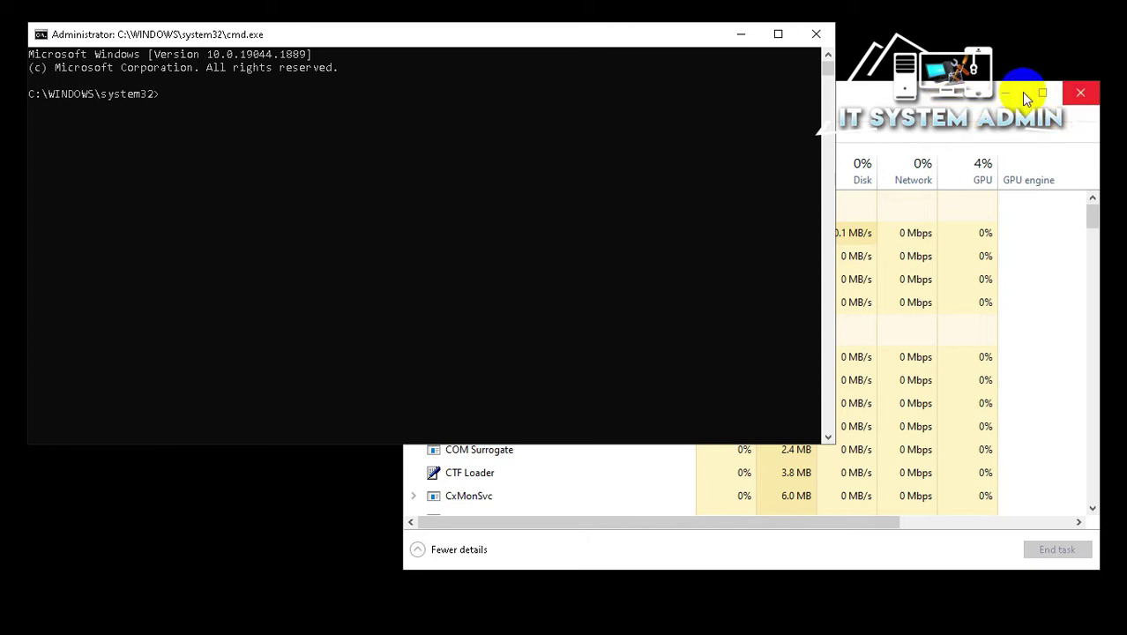
# - Close Task Manager and move the administrator console lower and to the right
pyautogui.click(936, 101)
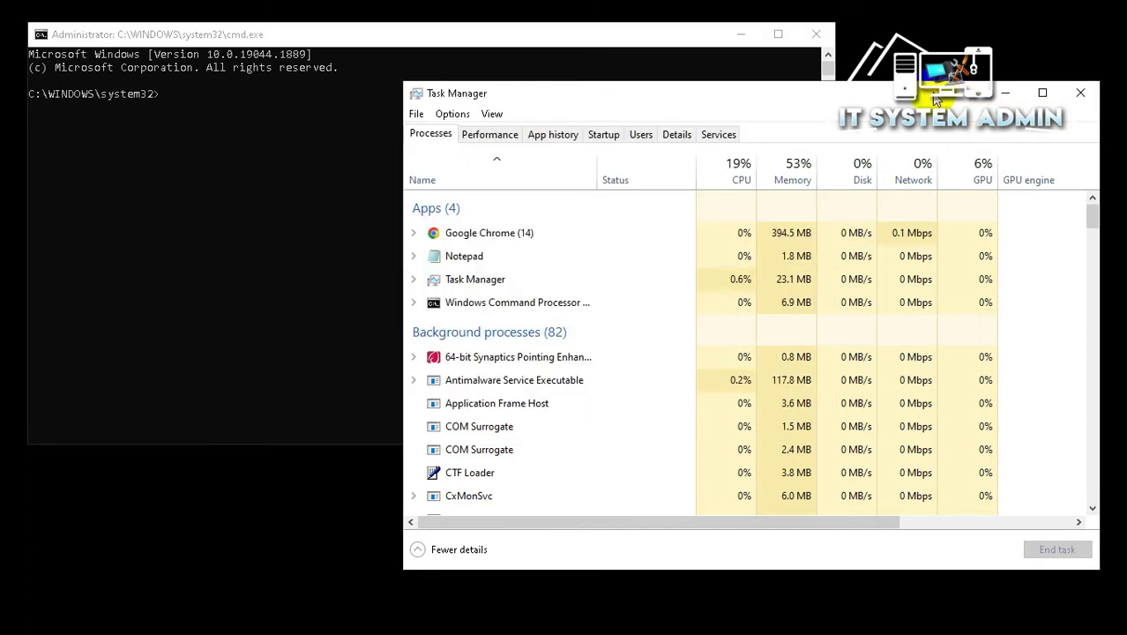
pyautogui.click(1079, 92)
pyautogui.moveTo(647, 41); pyautogui.dragTo(775, 119)
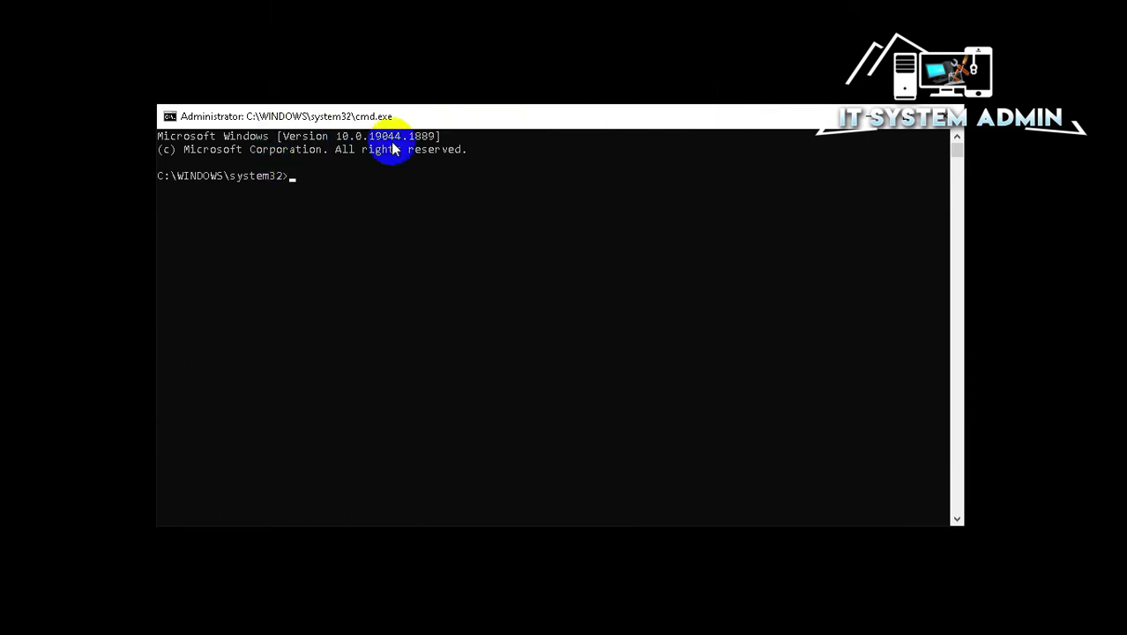
# - Set the console font to Consolas size 24 in the window's Properties
pyautogui.rightClick(458, 119)
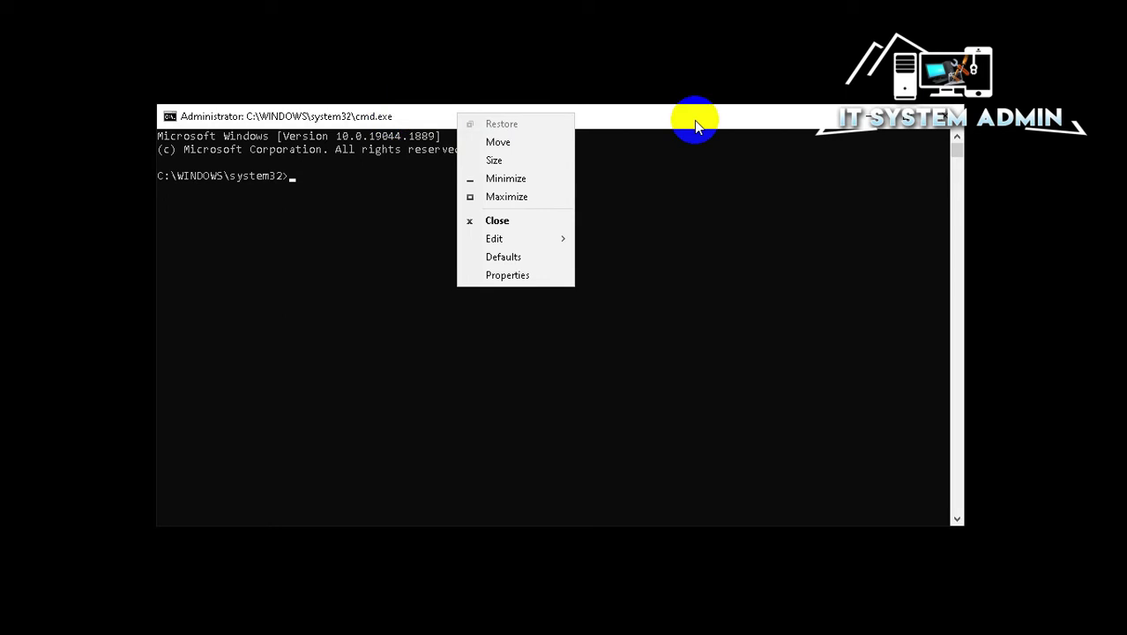
pyautogui.moveTo(523, 236)
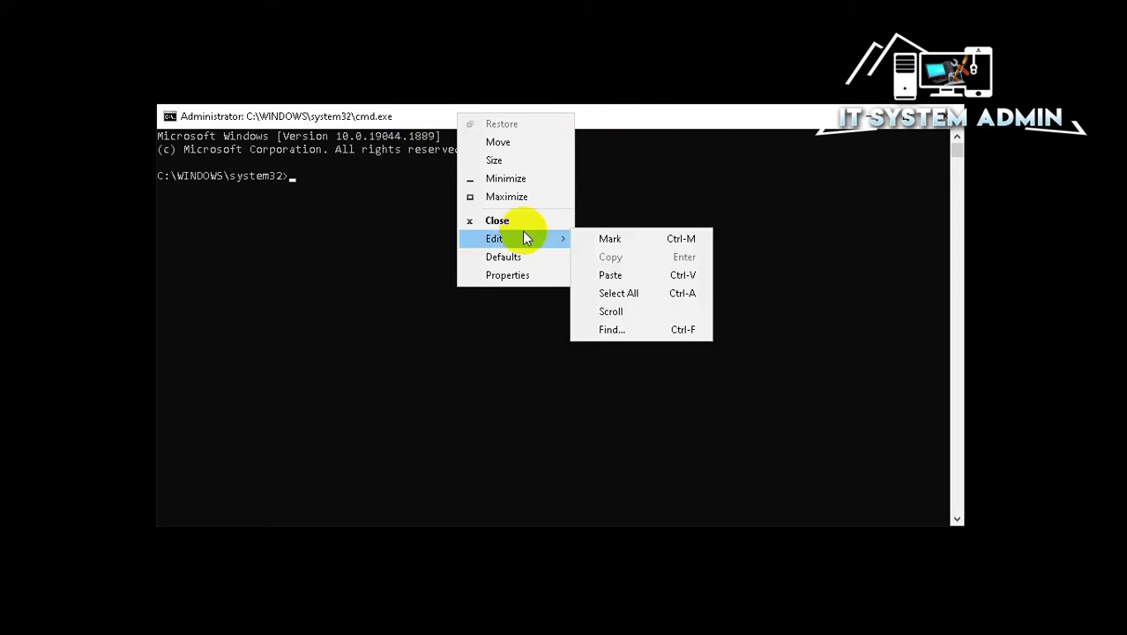
pyautogui.click(517, 274)
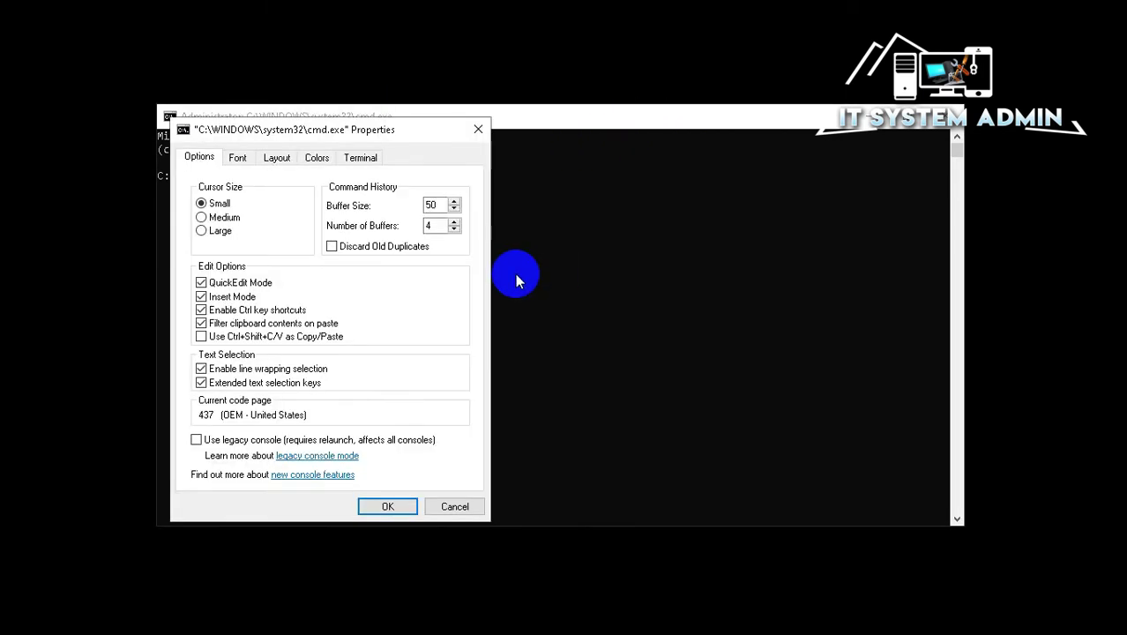
pyautogui.click(240, 159)
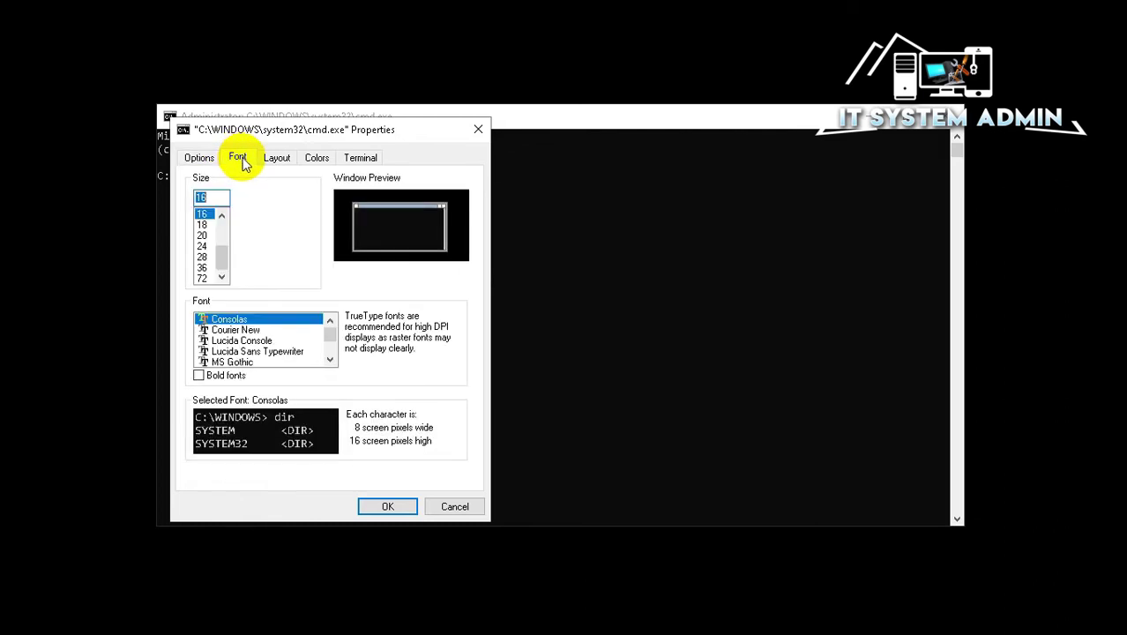
pyautogui.click(203, 247)
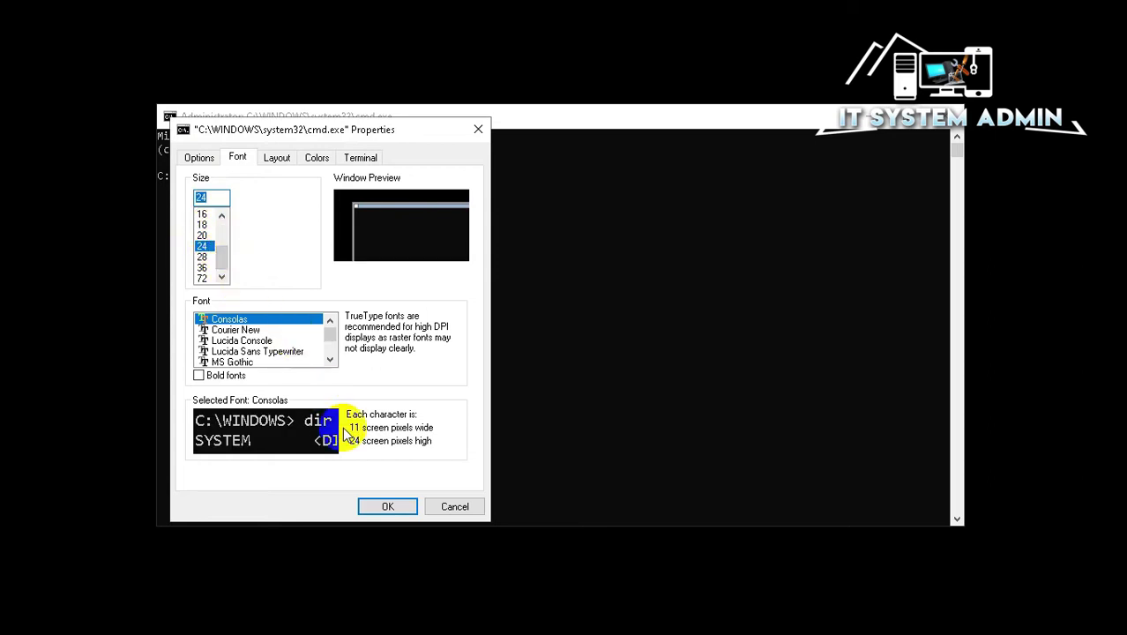
pyautogui.click(386, 505)
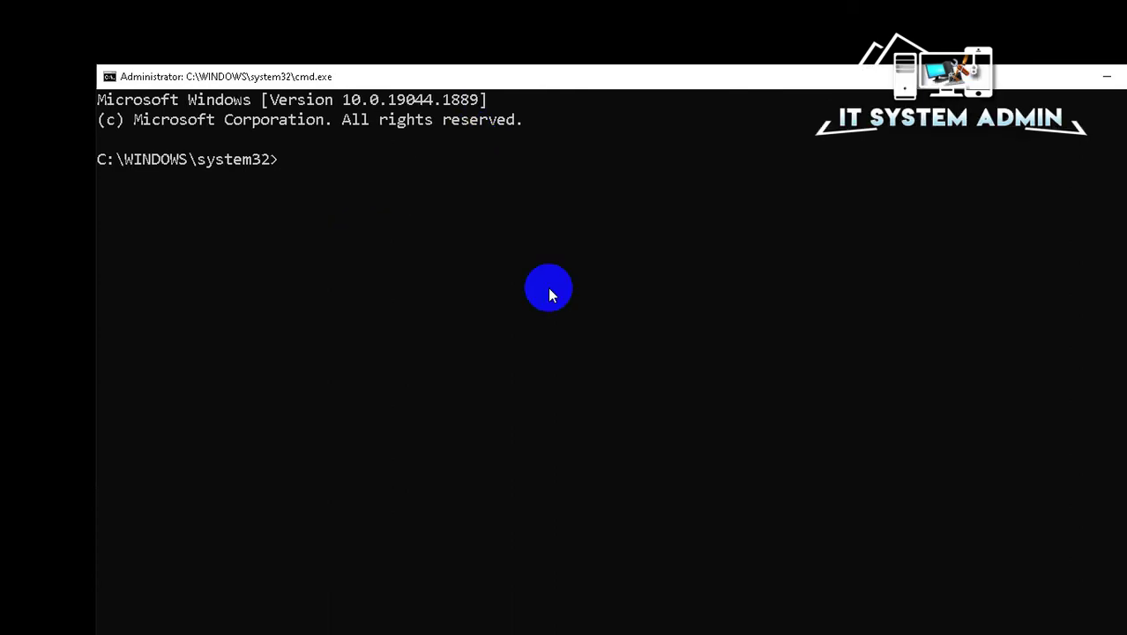
# - Run taskkill /f /im explorer.exe, then start explorer.exe, and close the console
pyautogui.write('taskkill /f')
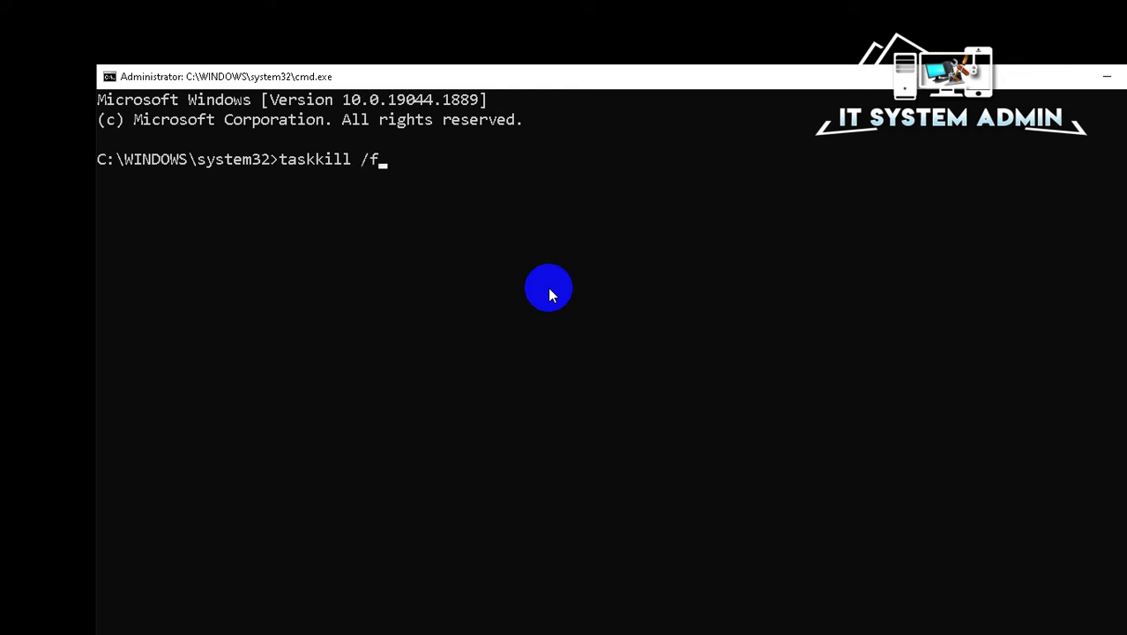
pyautogui.write(' /im explorer')
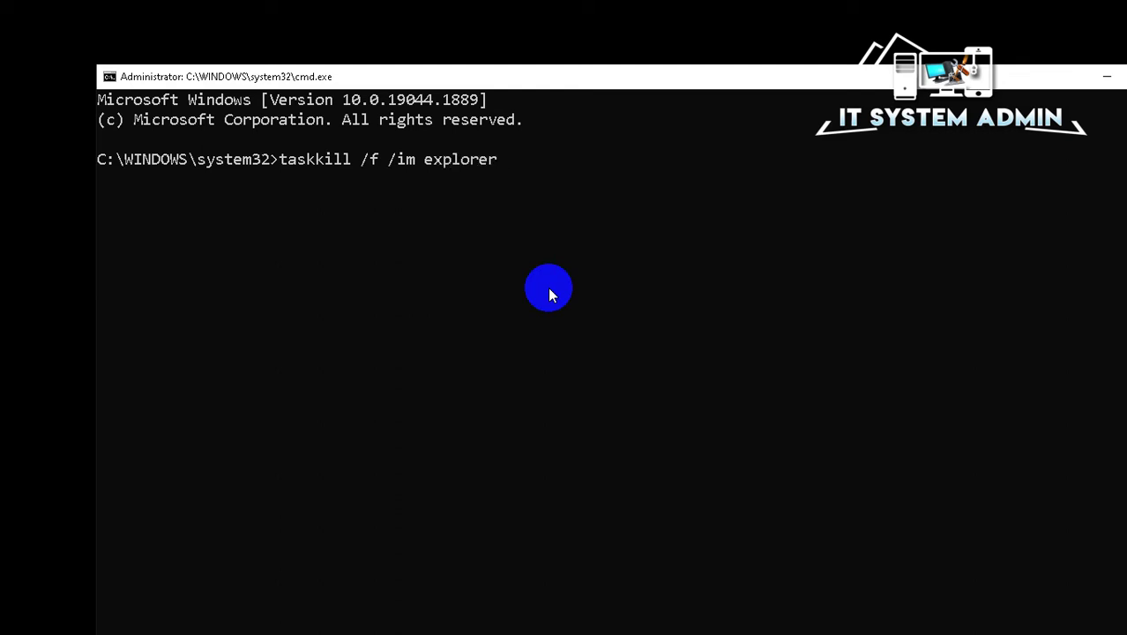
pyautogui.write('.exe')
pyautogui.press('Return')
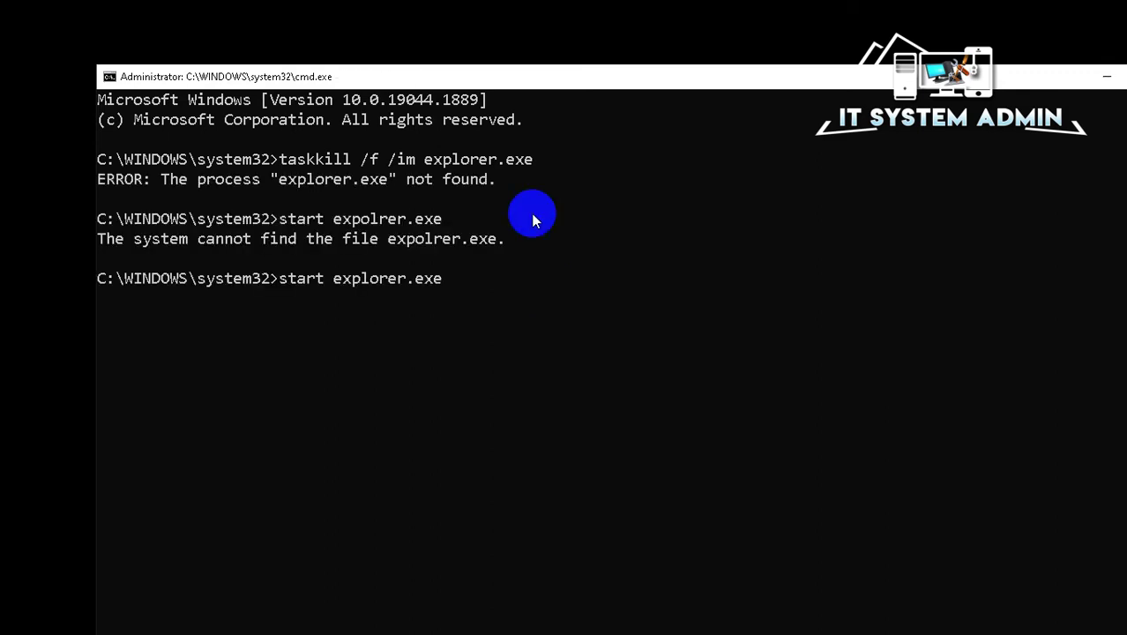
pyautogui.press('Return')
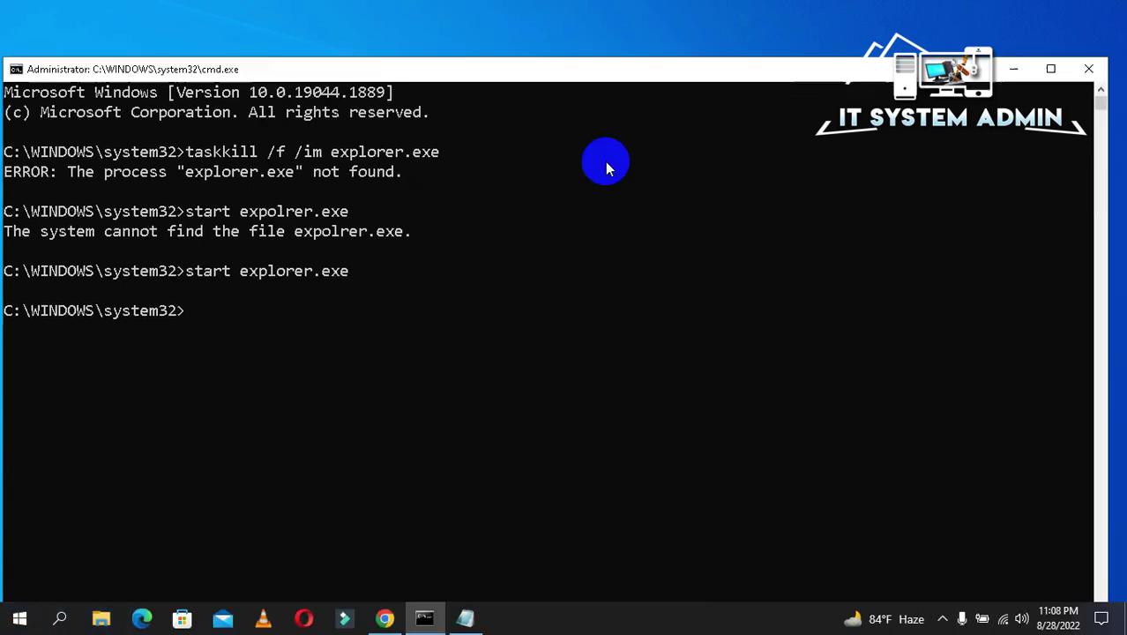
pyautogui.click(1084, 78)
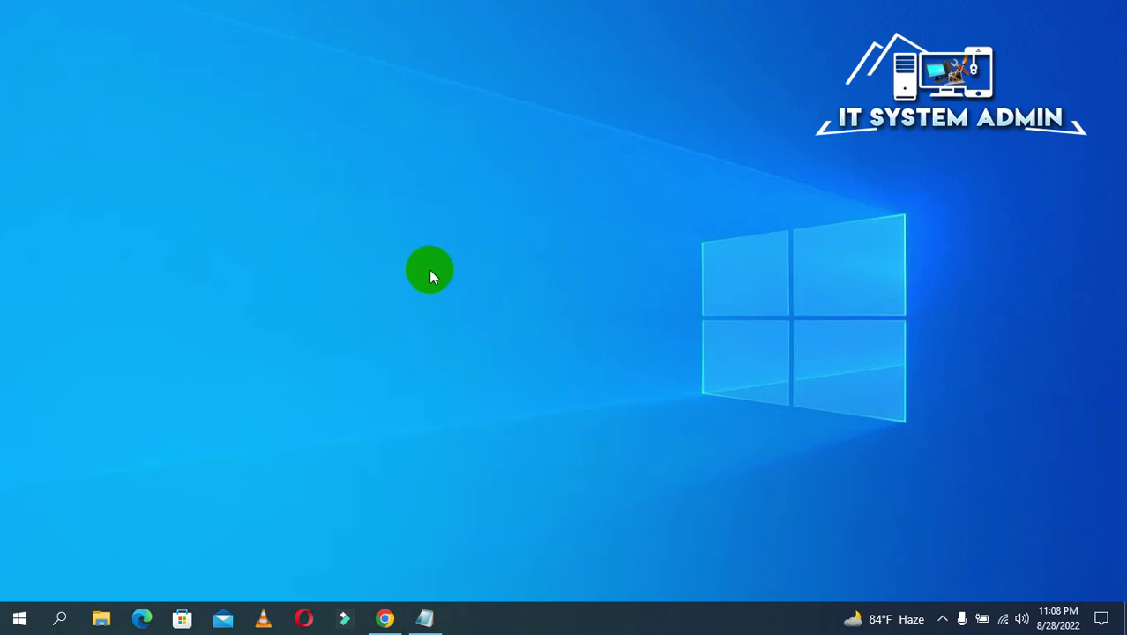
pyautogui.click(101, 617)
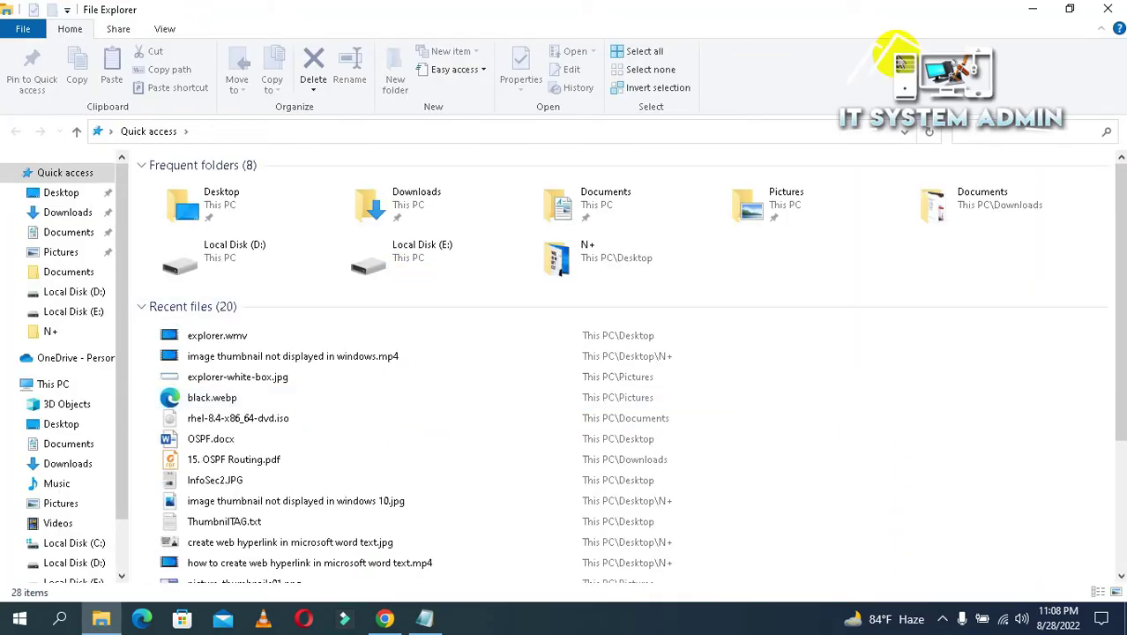
pyautogui.click(1106, 11)
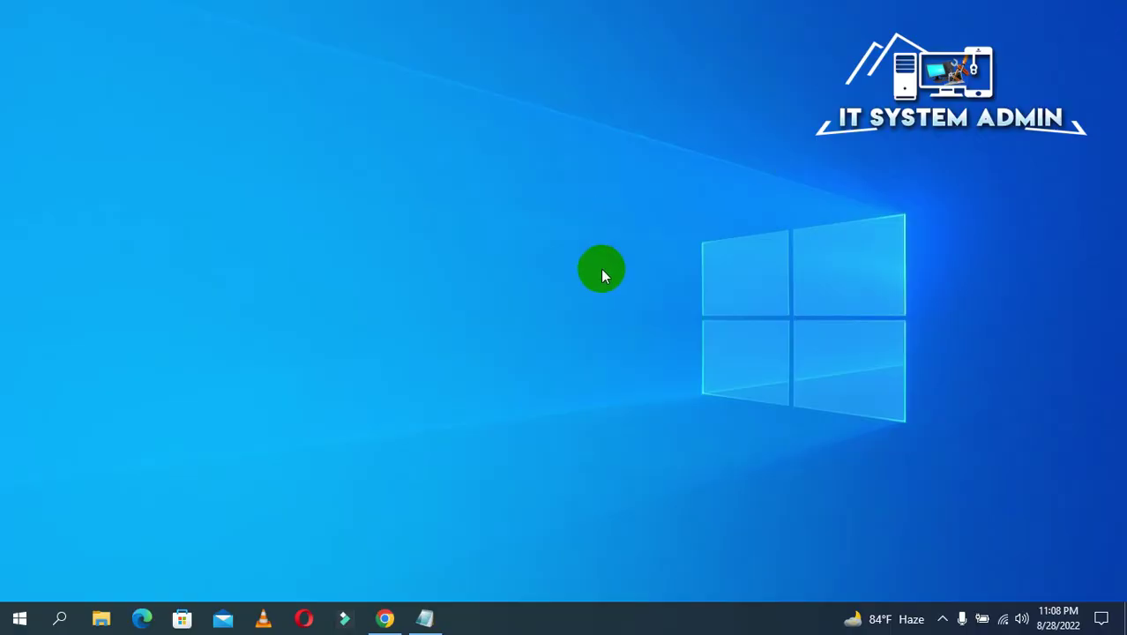
# - Search for regedit and run Registry Editor as administrator
pyautogui.click(59, 617)
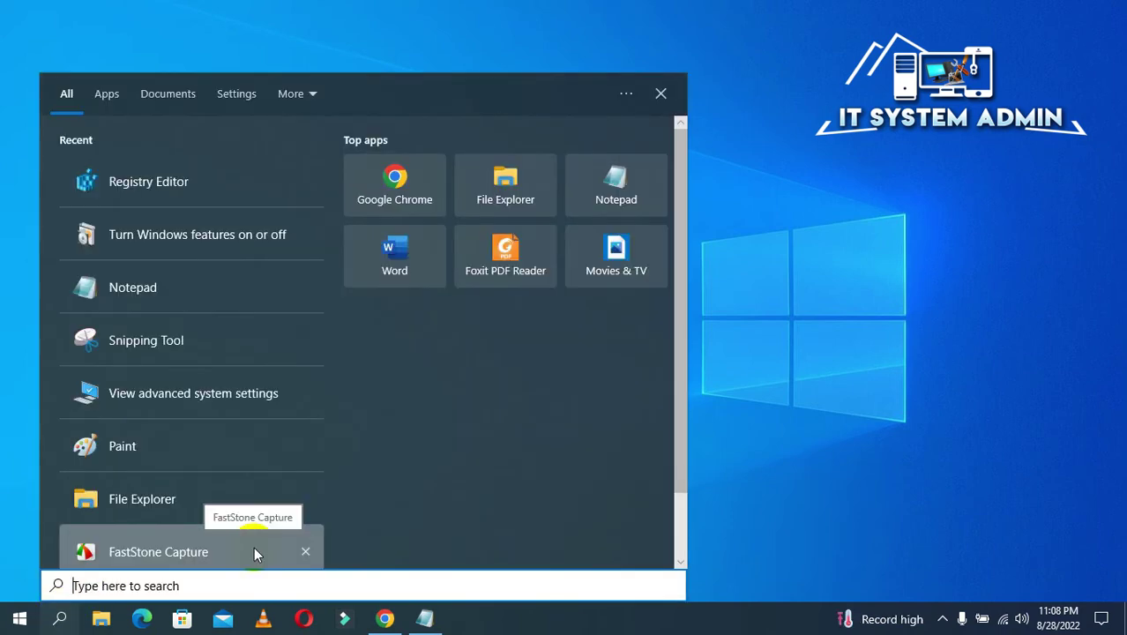
pyautogui.write('reg')
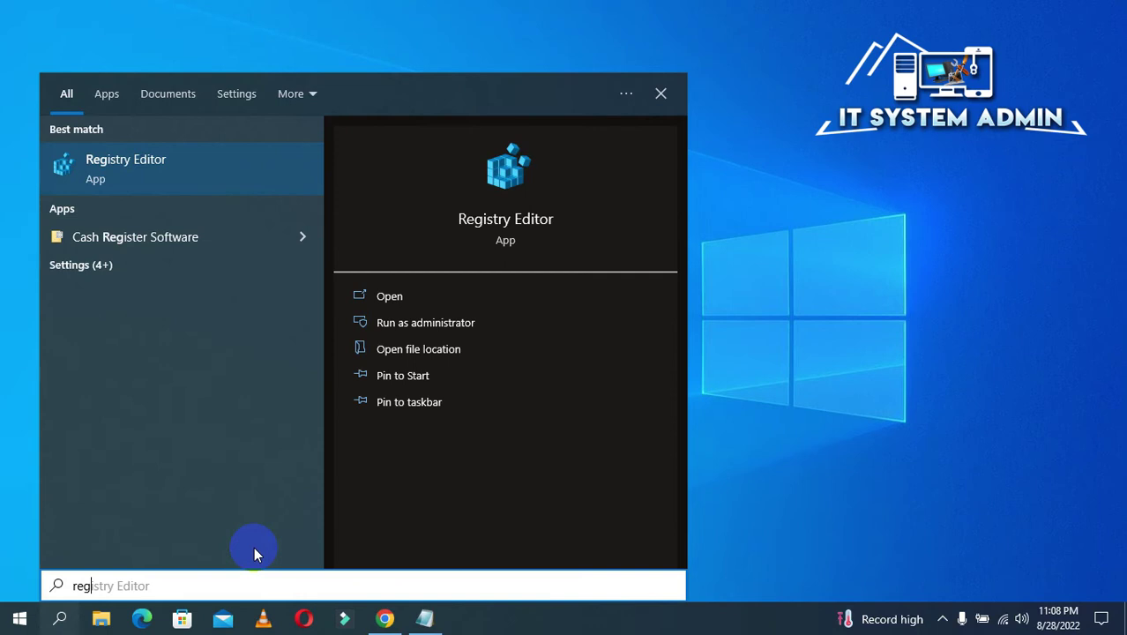
pyautogui.write('edi')
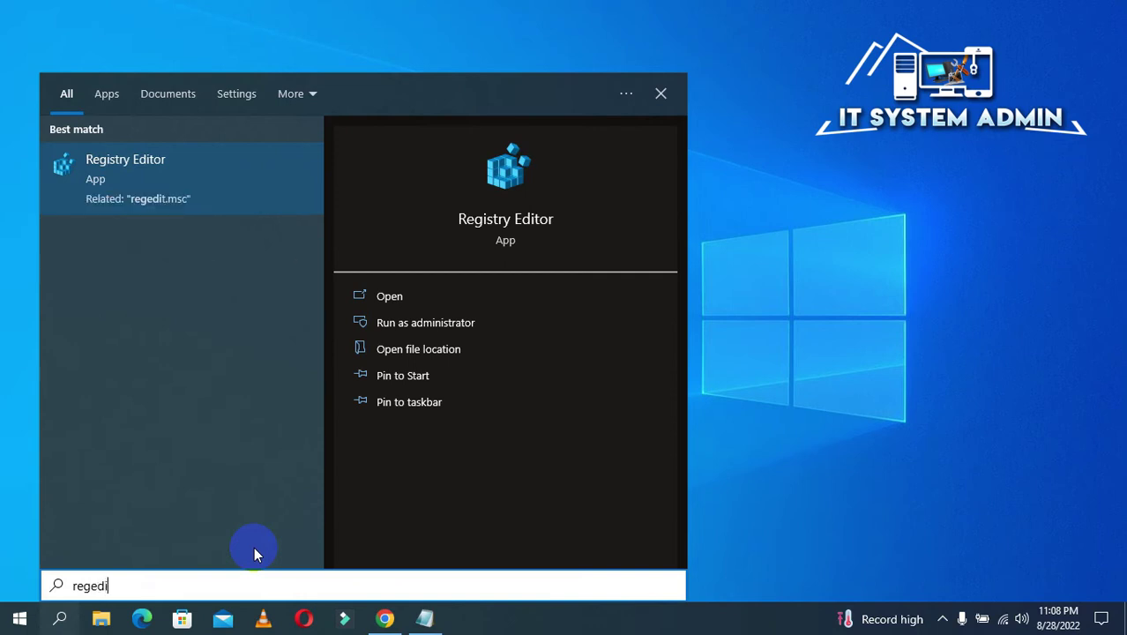
pyautogui.write('t')
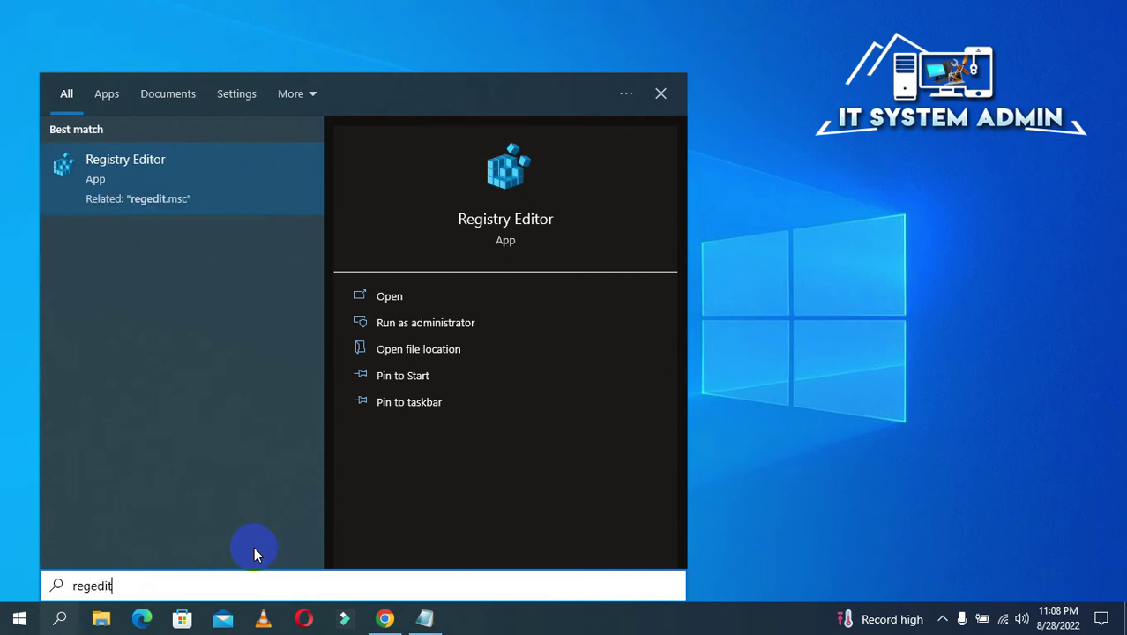
pyautogui.rightClick(148, 162)
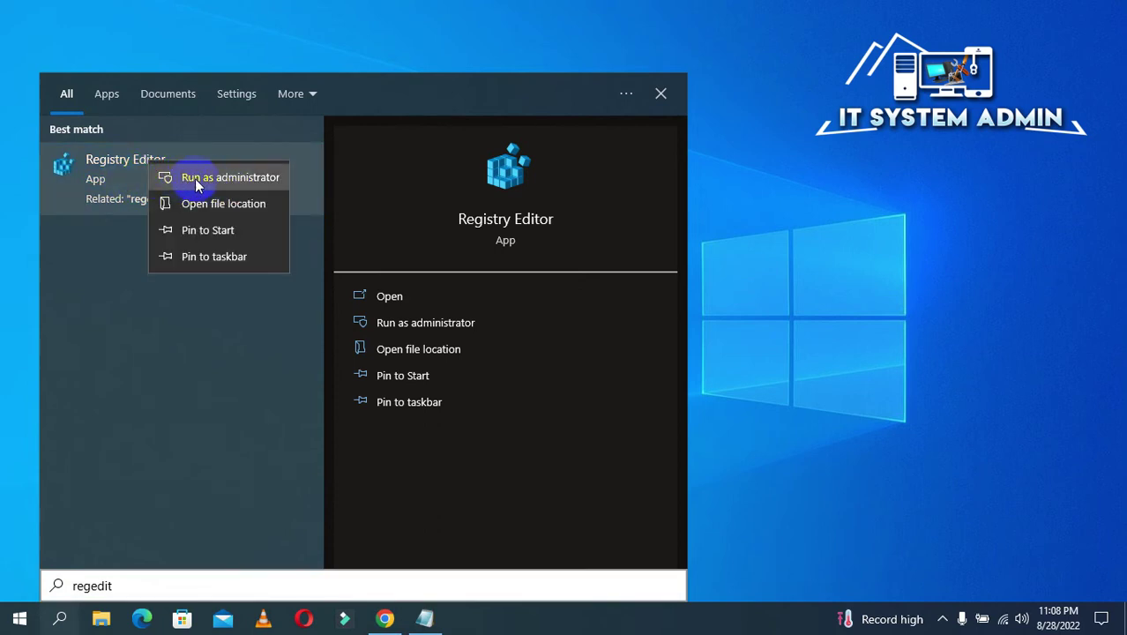
pyautogui.click(258, 181)
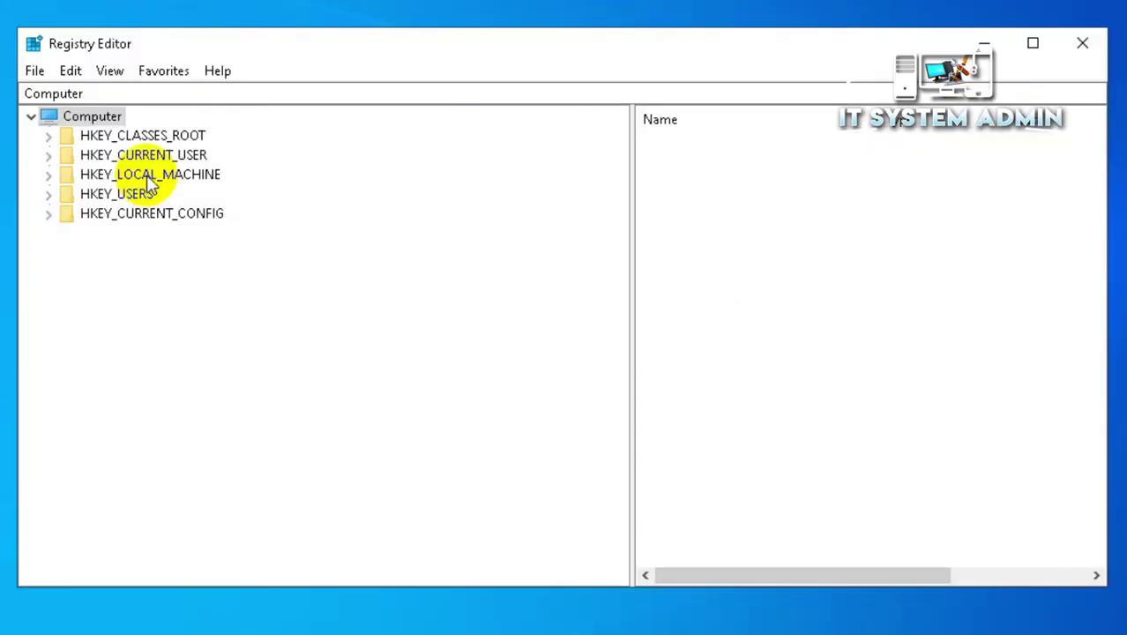
# - Expand HKEY_CURRENT_USER, SOFTWARE and Microsoft in the registry tree
pyautogui.click(249, 167)
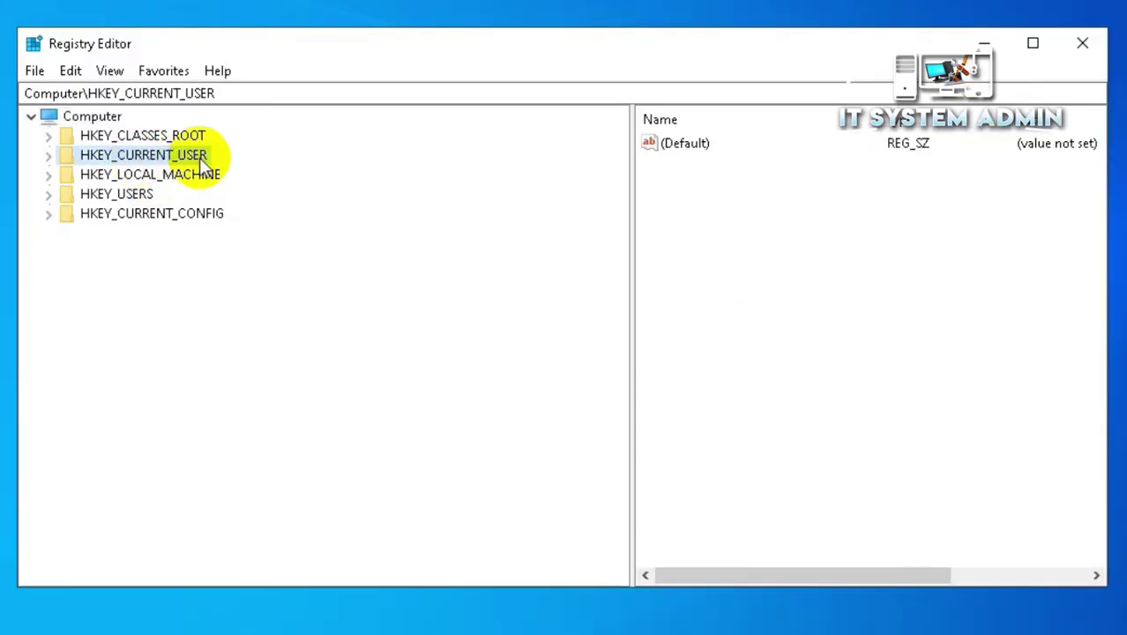
pyautogui.click(49, 156)
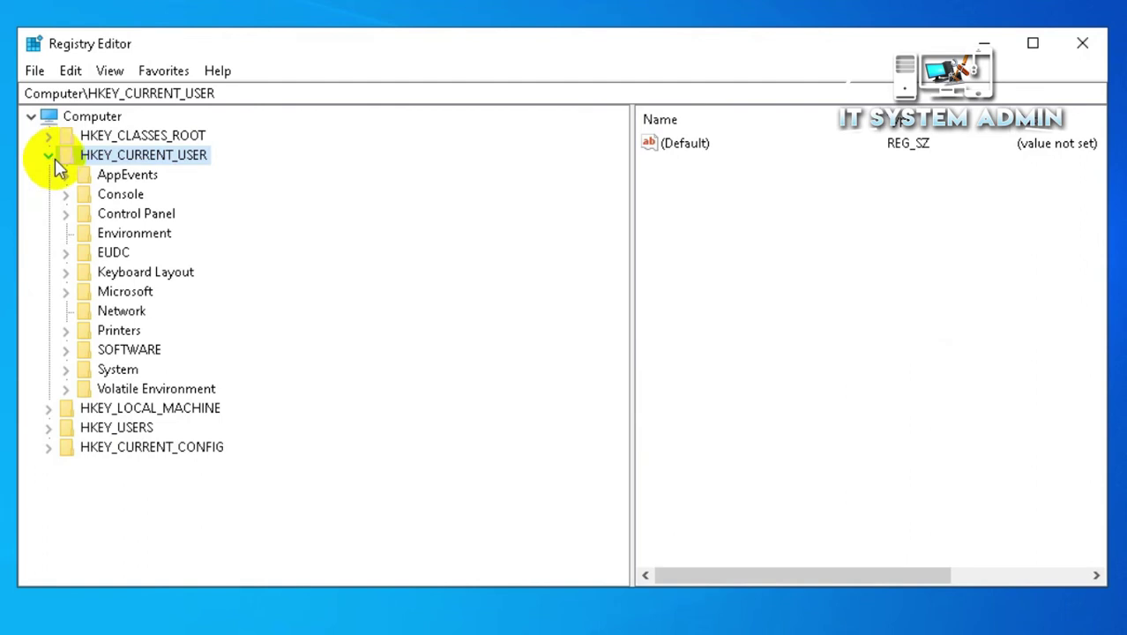
pyautogui.click(104, 350)
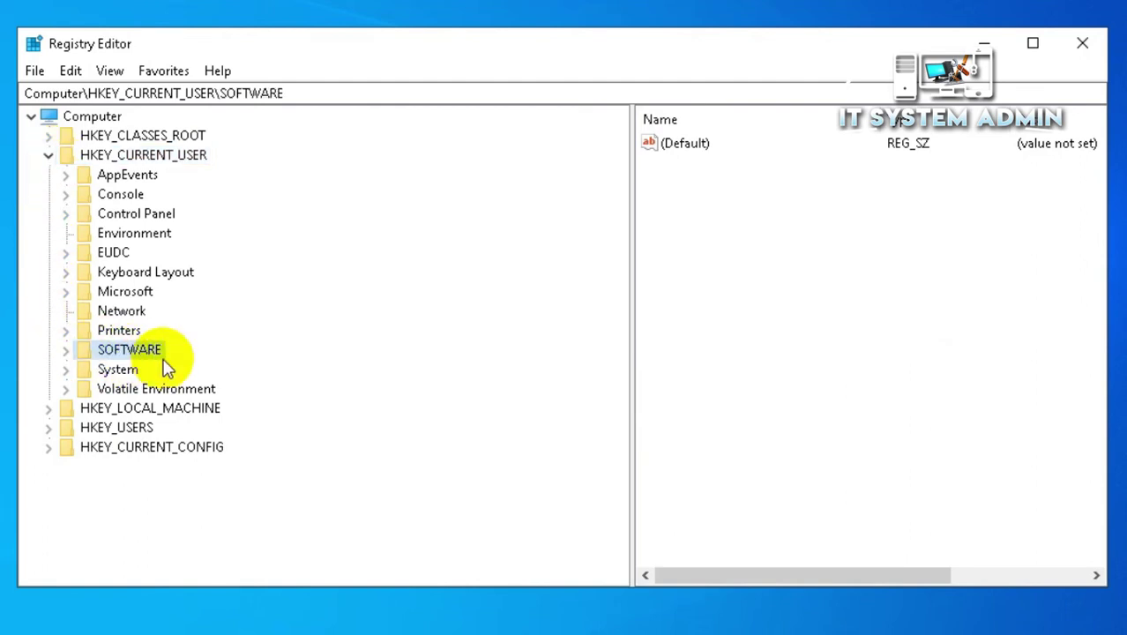
pyautogui.click(65, 351)
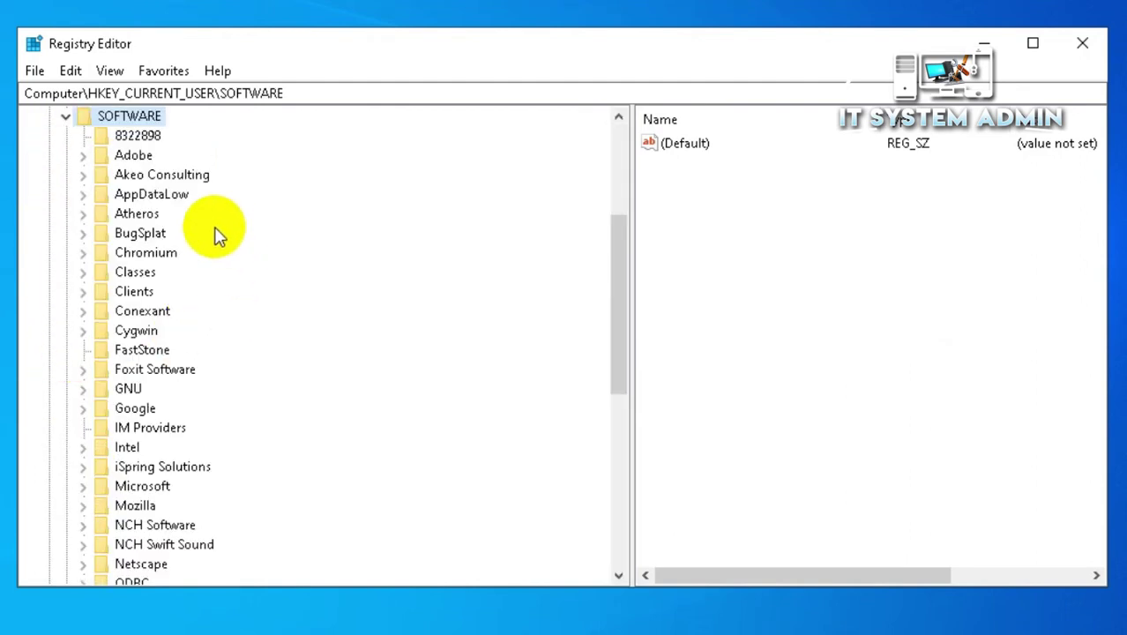
pyautogui.click(141, 486)
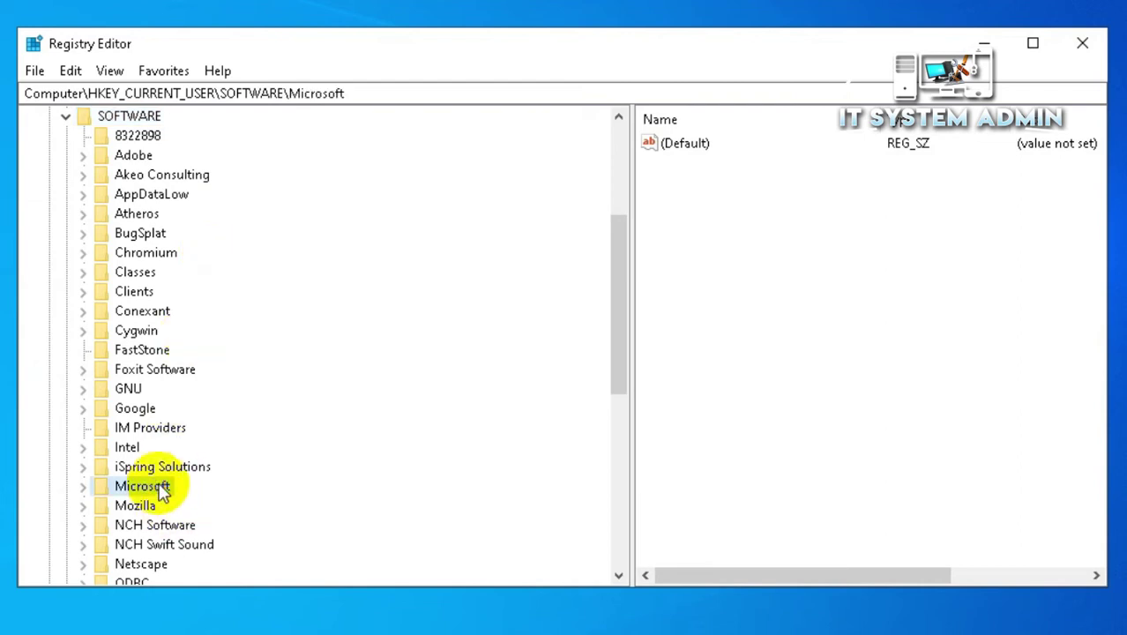
pyautogui.click(82, 486)
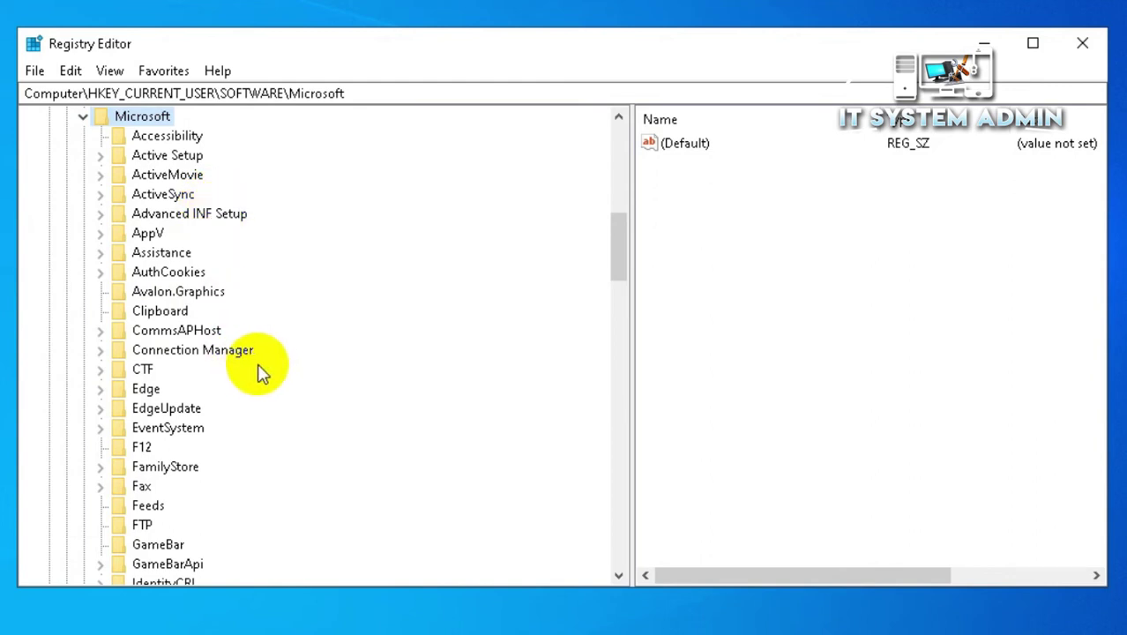
# - Expand Windows NT and CurrentVersion, then select the Winlogon key
pyautogui.scroll(-11, 261, 373)
pyautogui.scroll(-15, 261, 373)
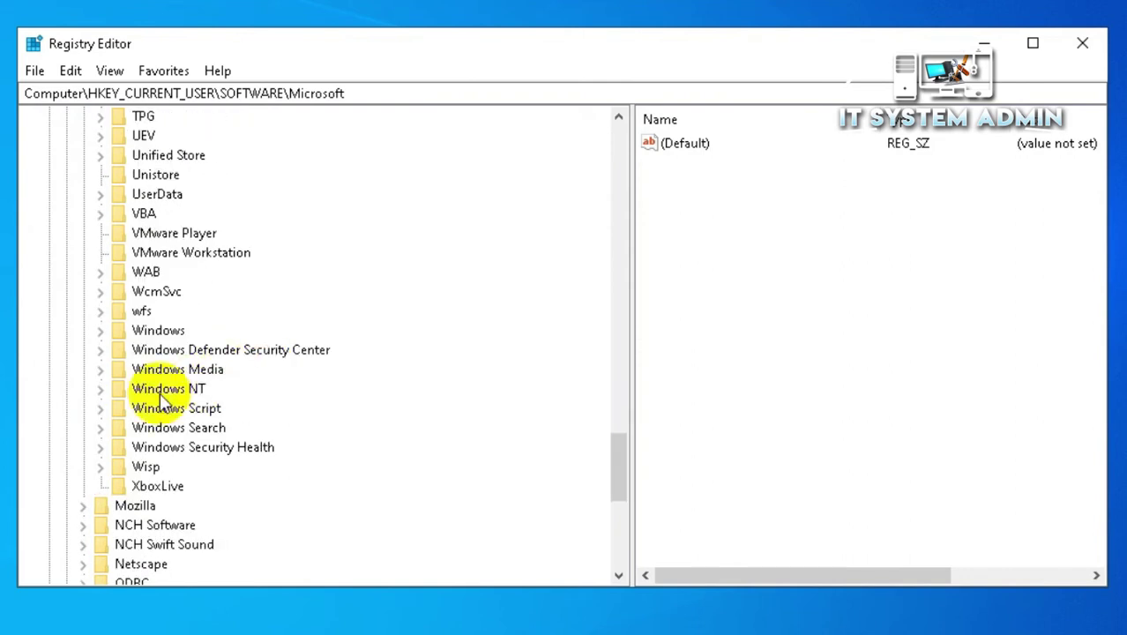
pyautogui.click(166, 389)
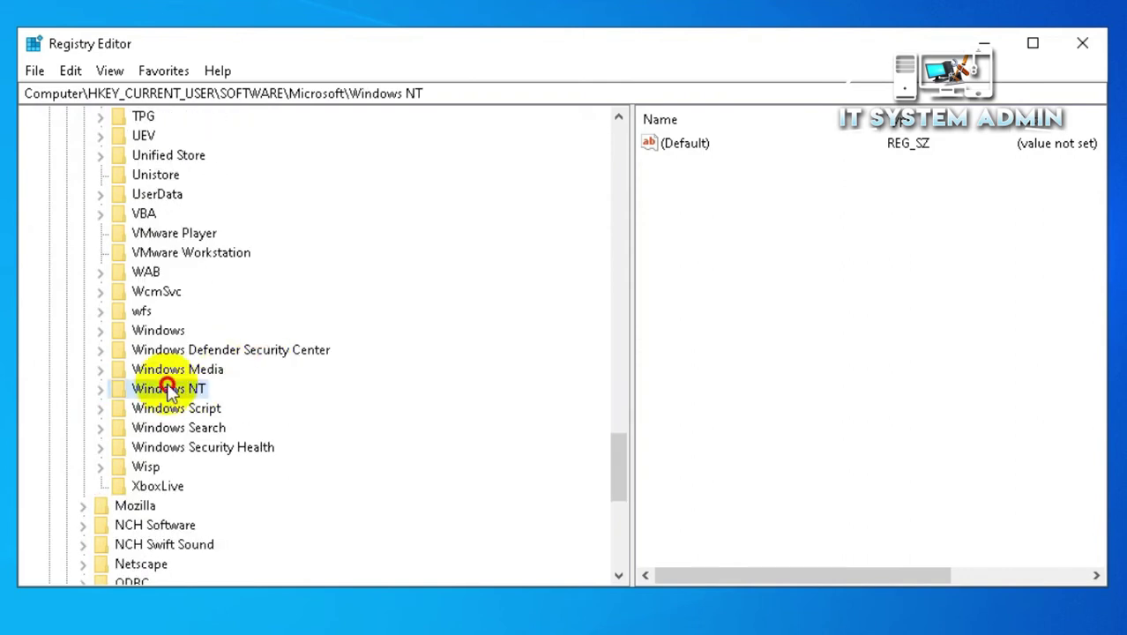
pyautogui.click(100, 389)
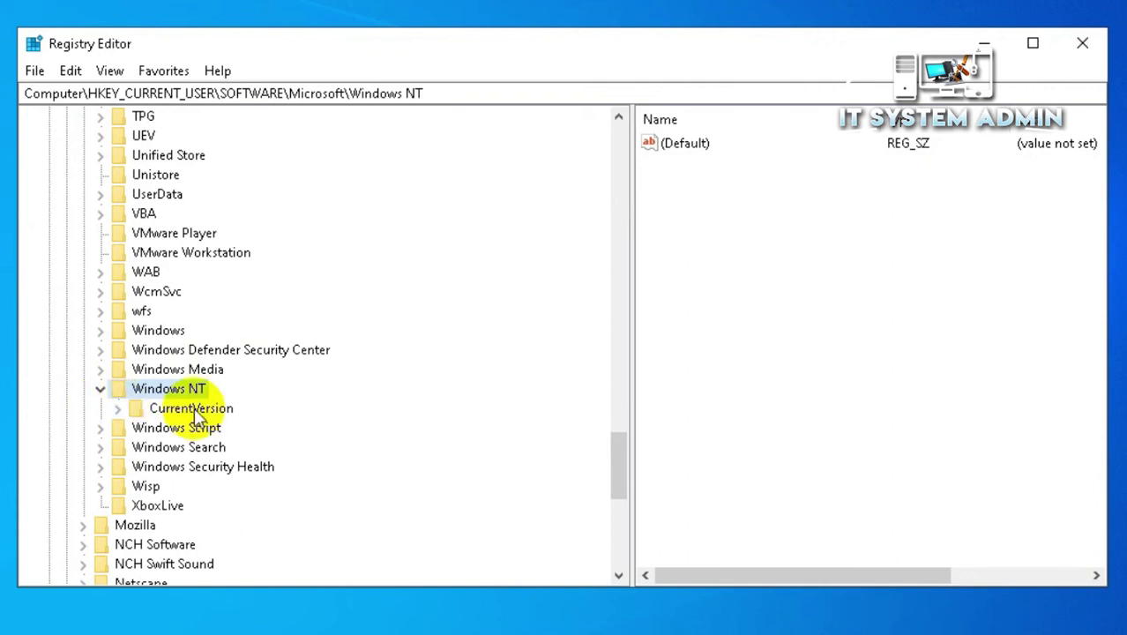
pyautogui.click(204, 409)
pyautogui.click(117, 410)
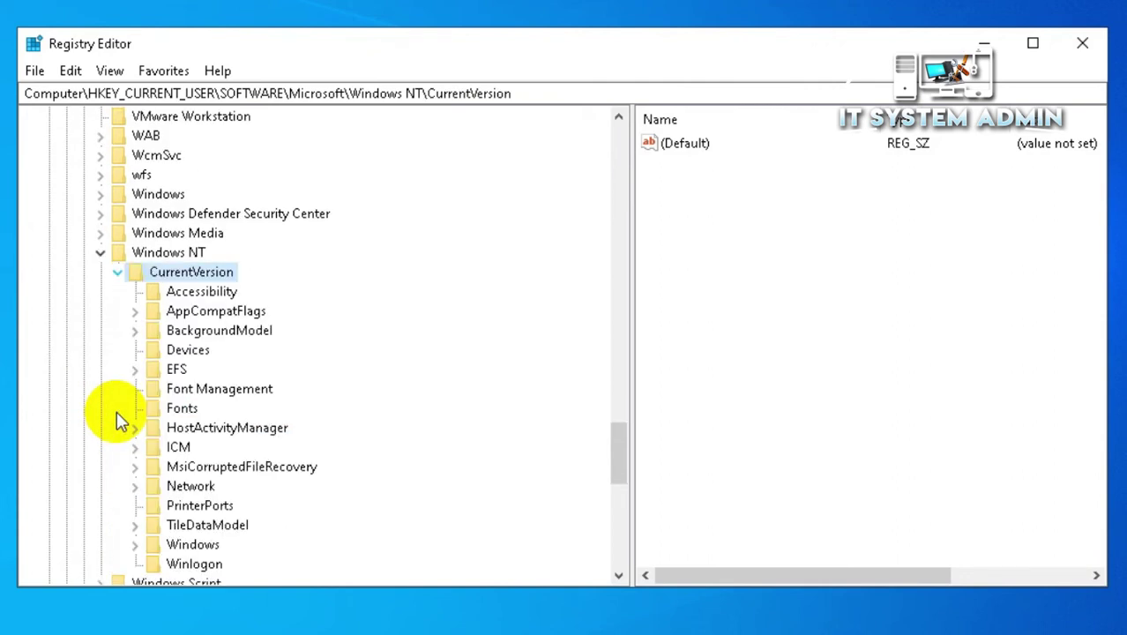
pyautogui.scroll(-2, 317, 460)
pyautogui.click(199, 447)
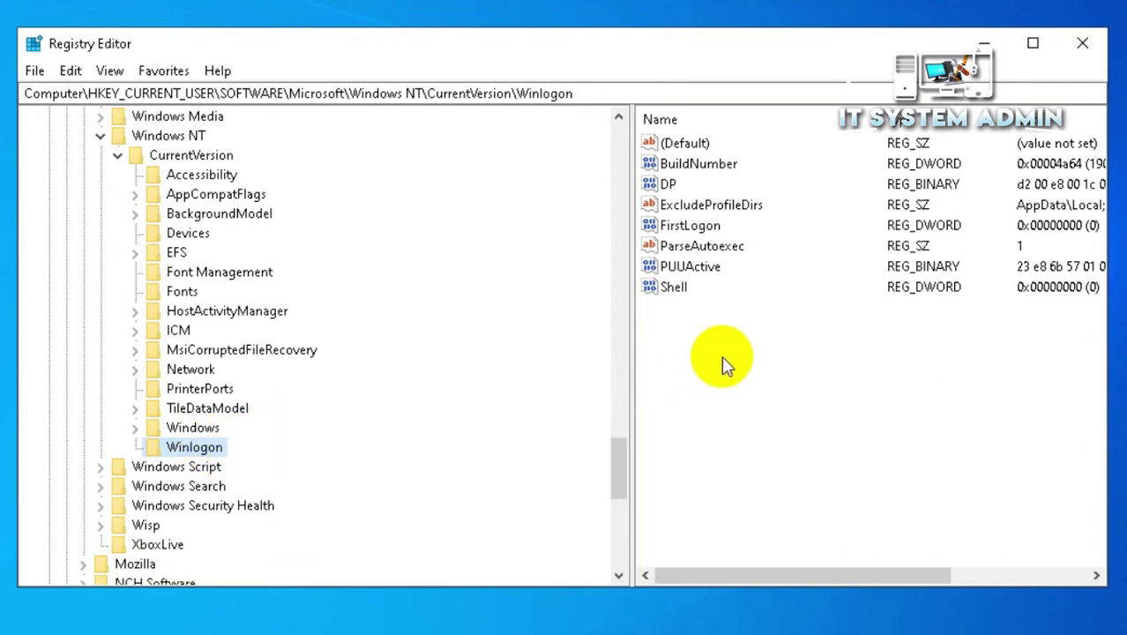
# - Widen the values list and inspect the Shell value's data without changing it
pyautogui.click(693, 286)
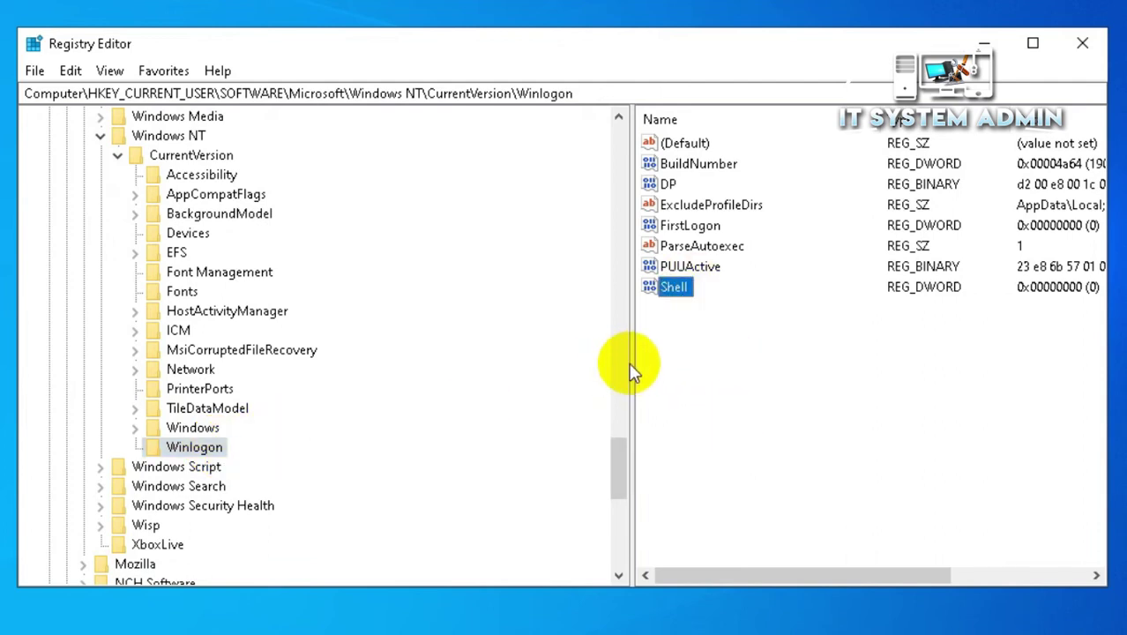
pyautogui.moveTo(632, 365); pyautogui.dragTo(426, 357)
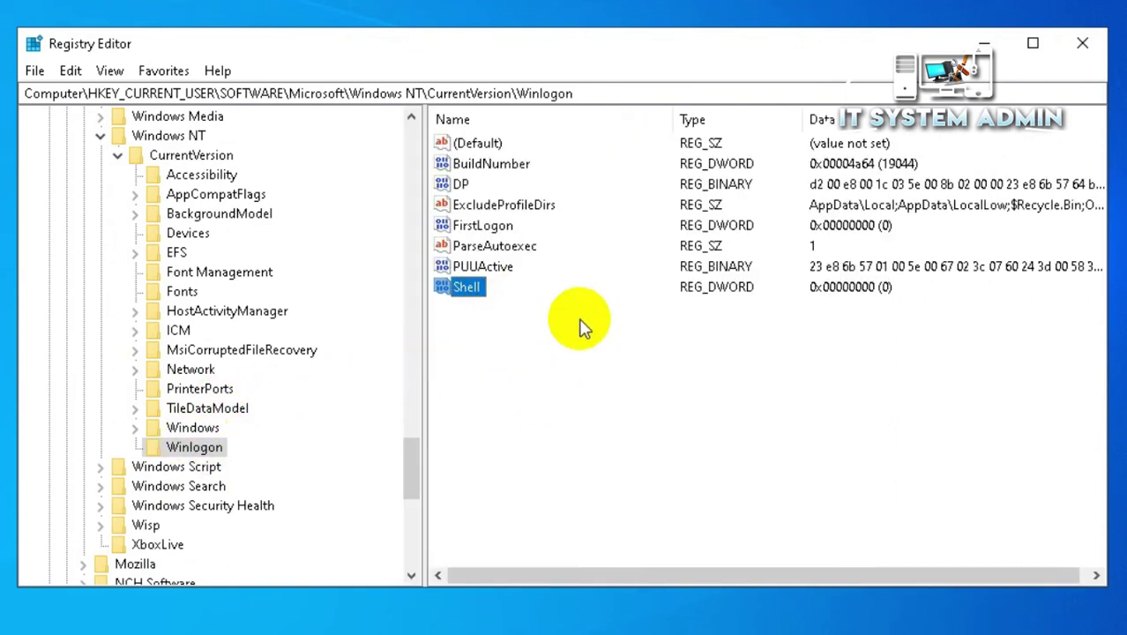
pyautogui.doubleClick(469, 291)
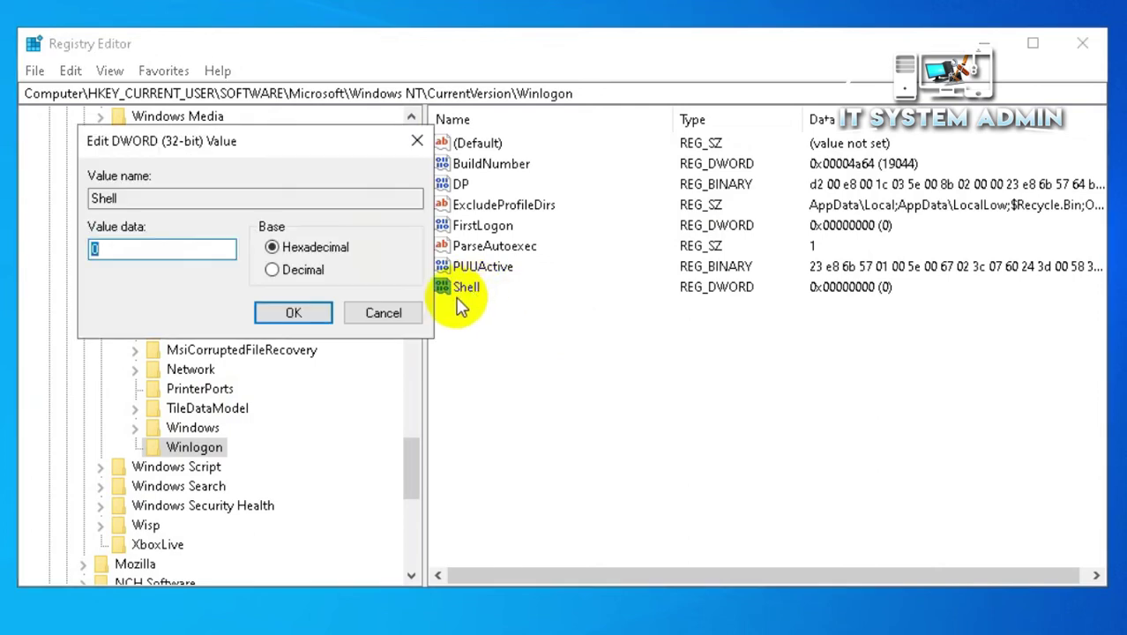
pyautogui.click(119, 249)
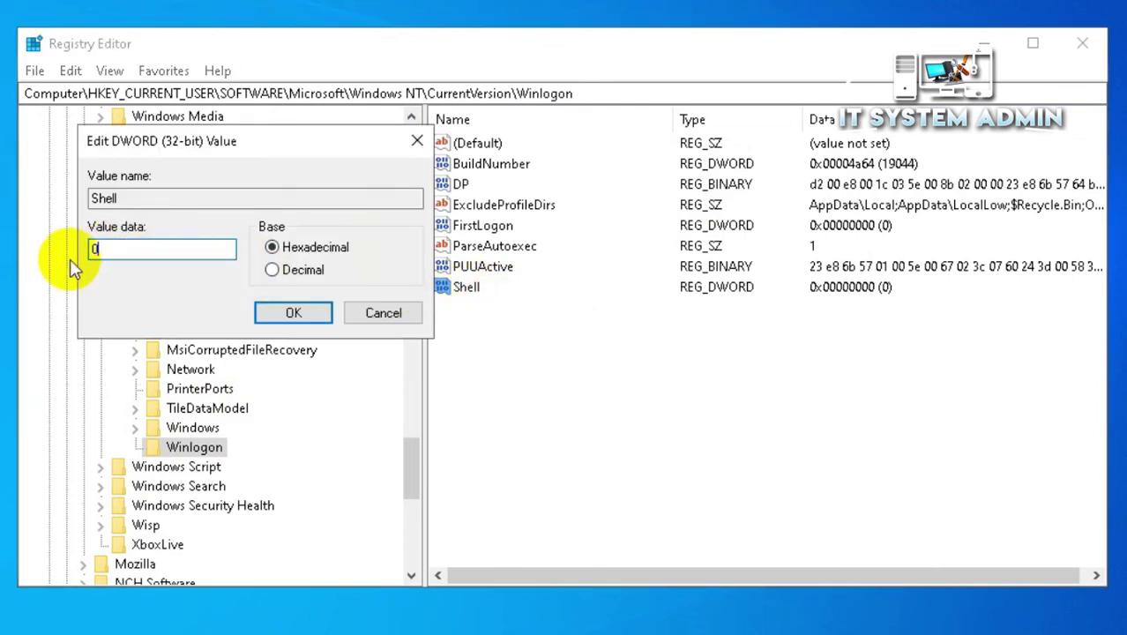
pyautogui.click(388, 314)
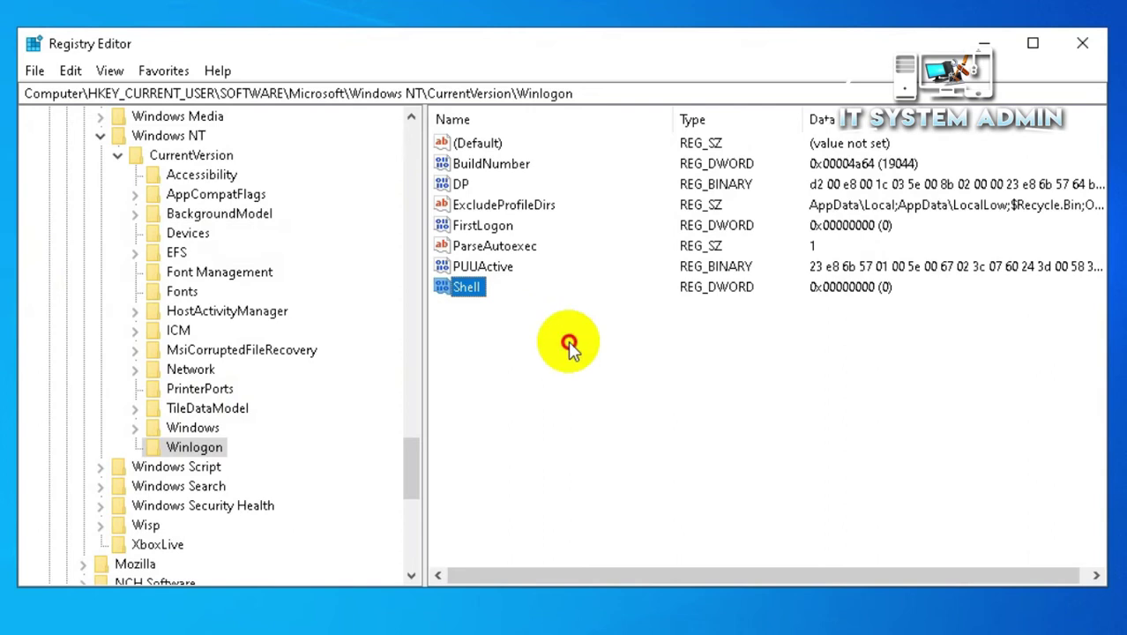
# - Delete the Shell value from Winlogon and confirm the deletion
pyautogui.click(468, 289)
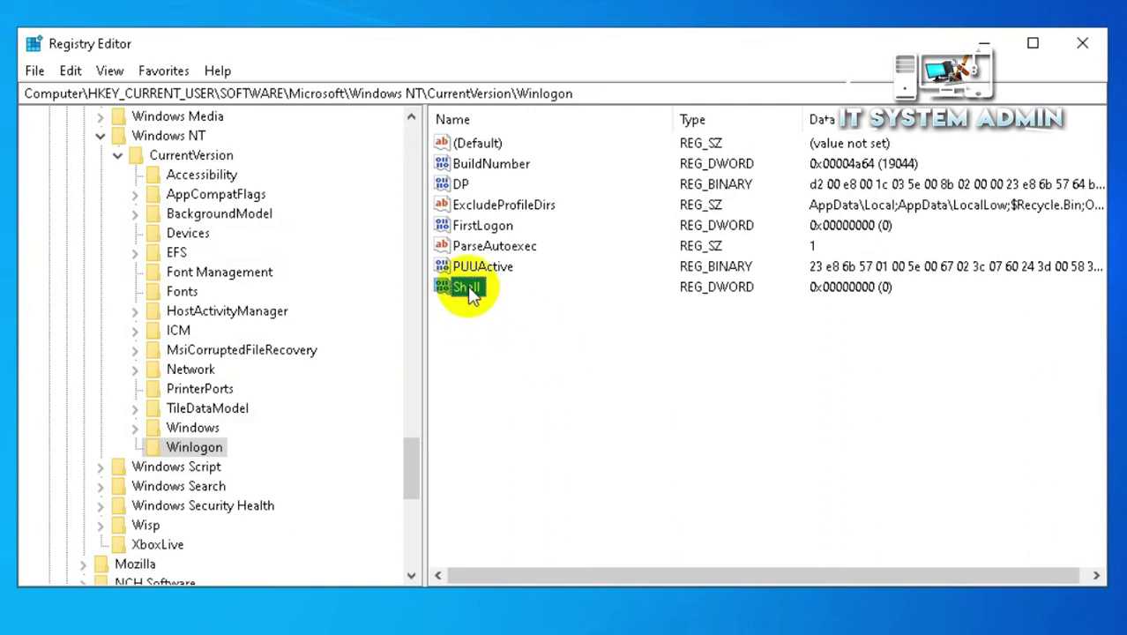
pyautogui.rightClick(472, 294)
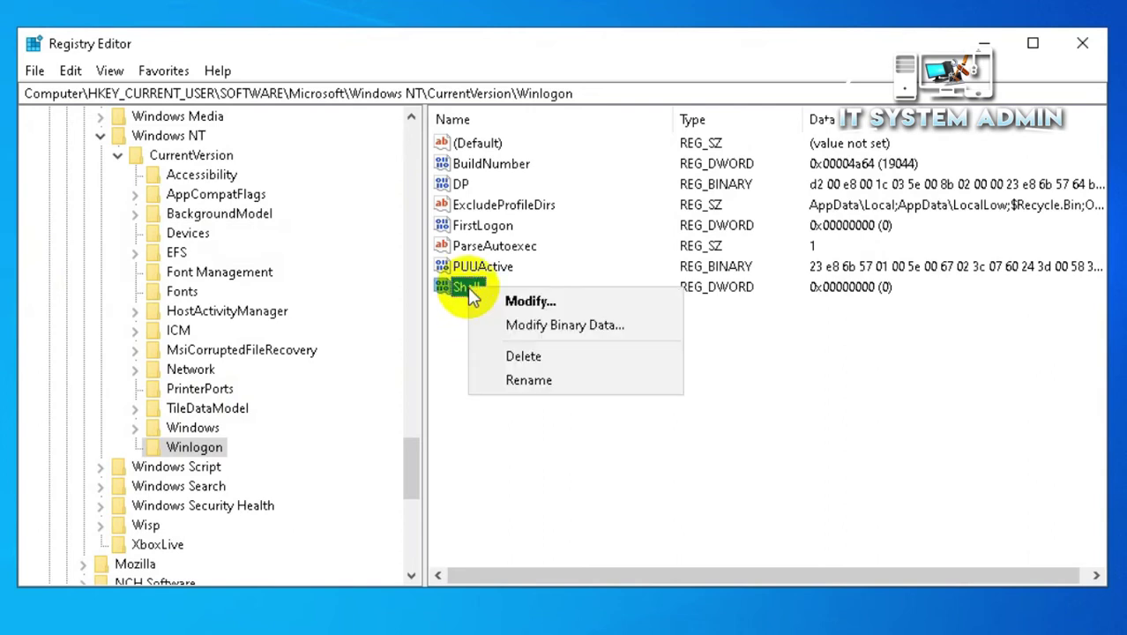
pyautogui.click(536, 355)
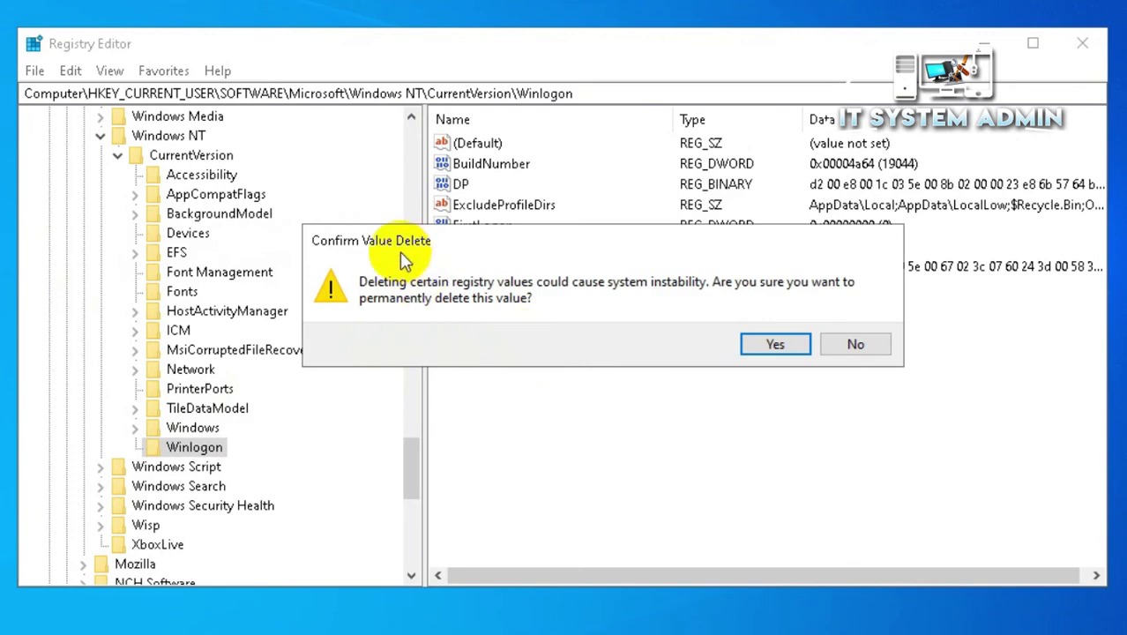
pyautogui.click(776, 344)
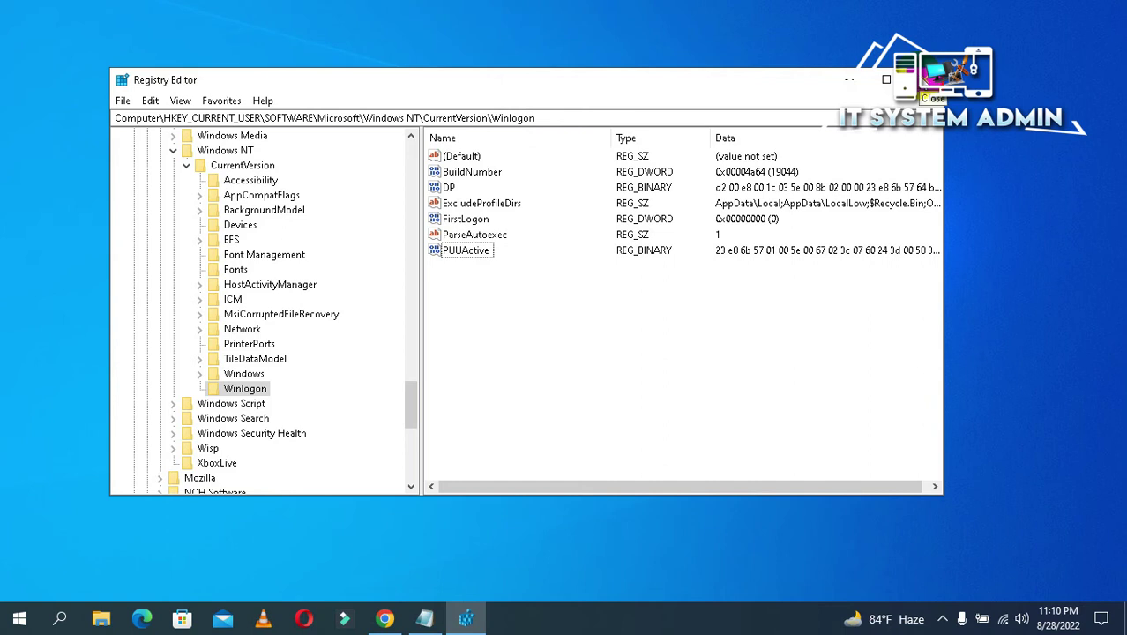
pyautogui.click(924, 80)
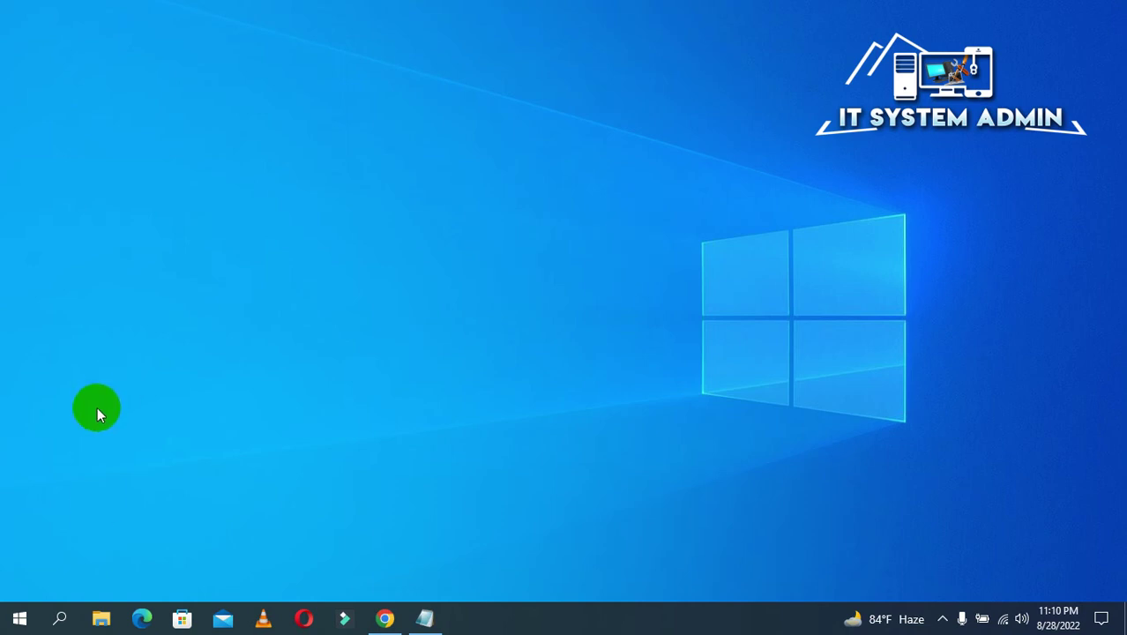
pyautogui.click(20, 618)
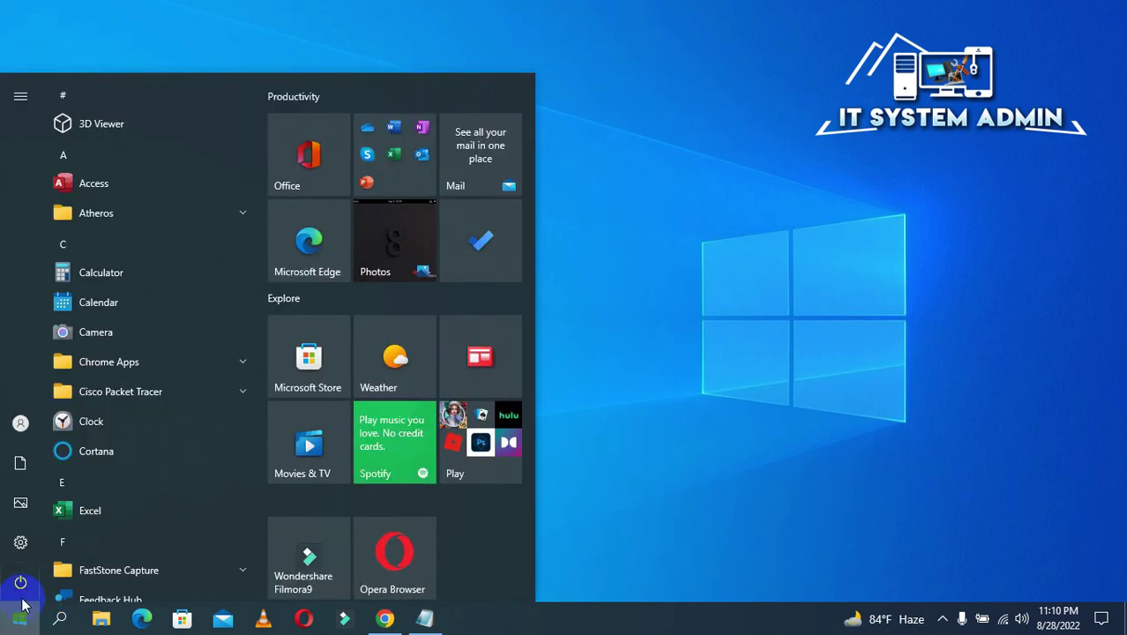
pyautogui.moveTo(22, 583)
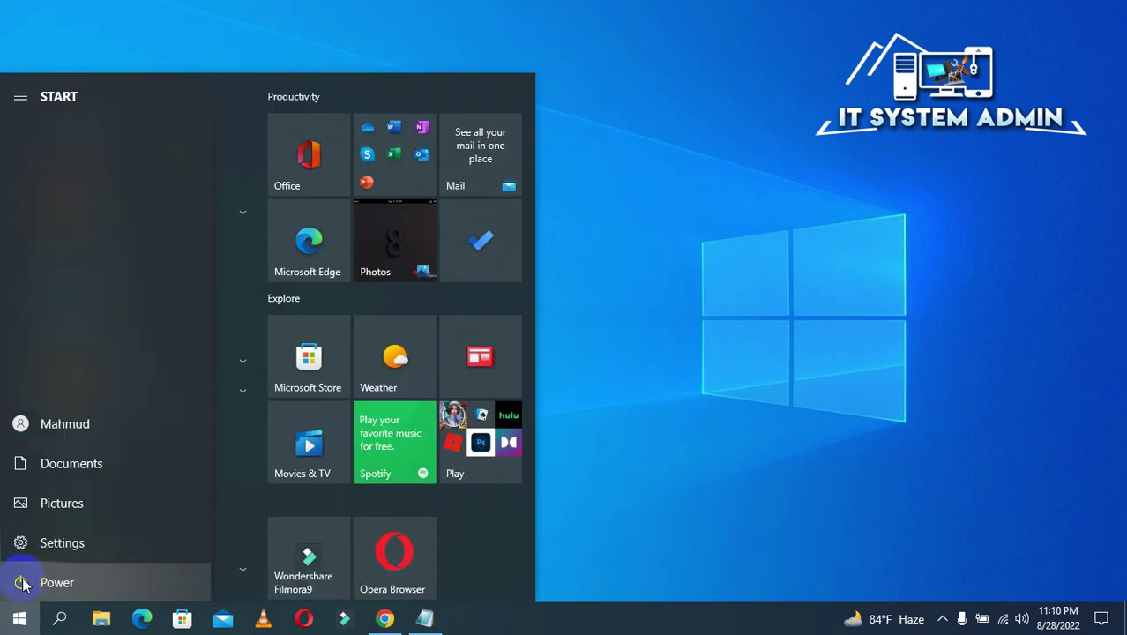
pyautogui.click(24, 583)
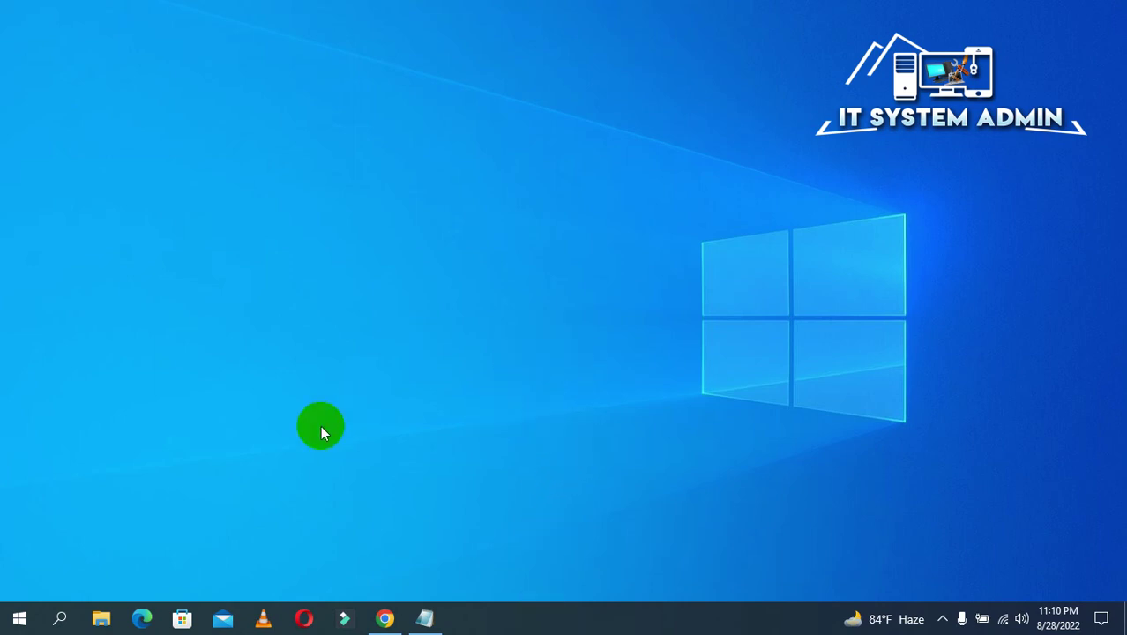
# - Search for cmd and run Command Prompt as administrator
pyautogui.click(60, 621)
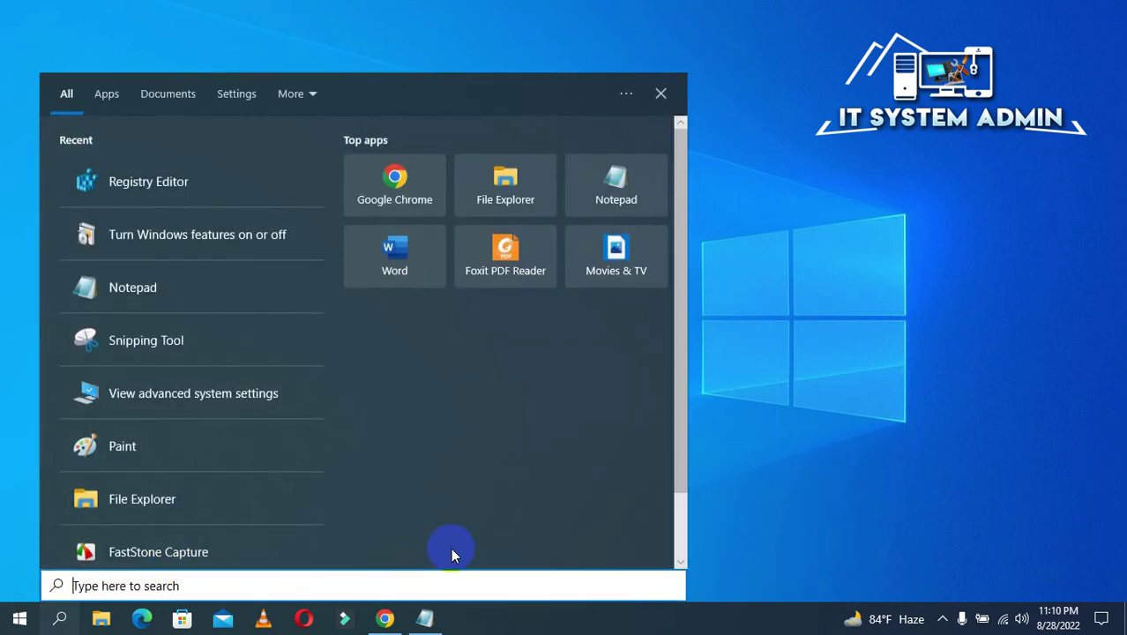
pyautogui.write('cmd')
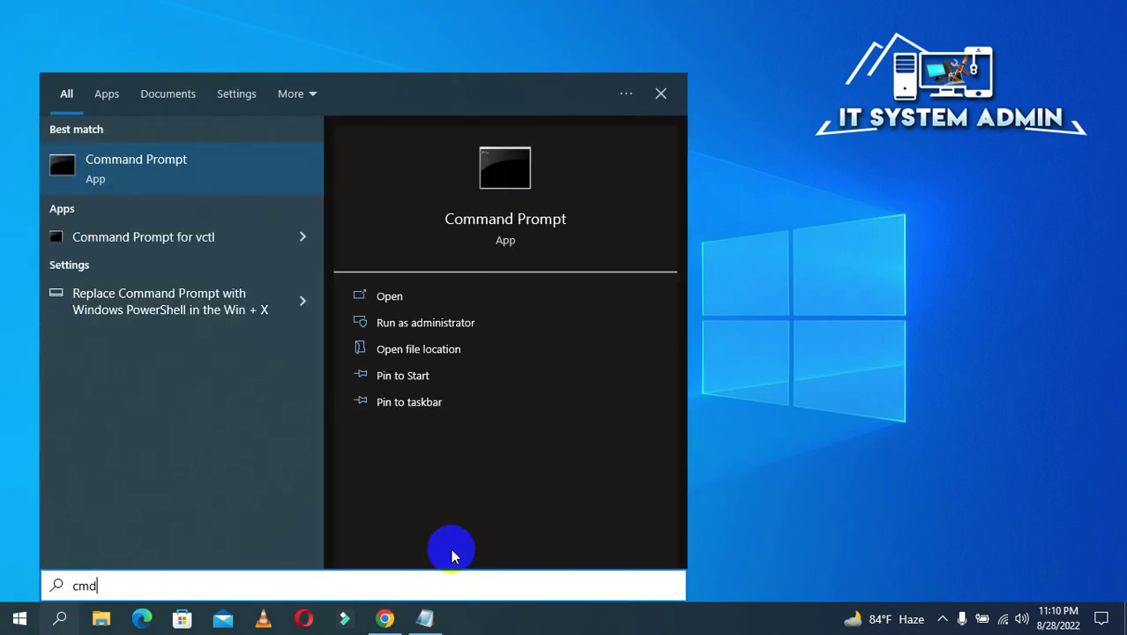
pyautogui.rightClick(219, 158)
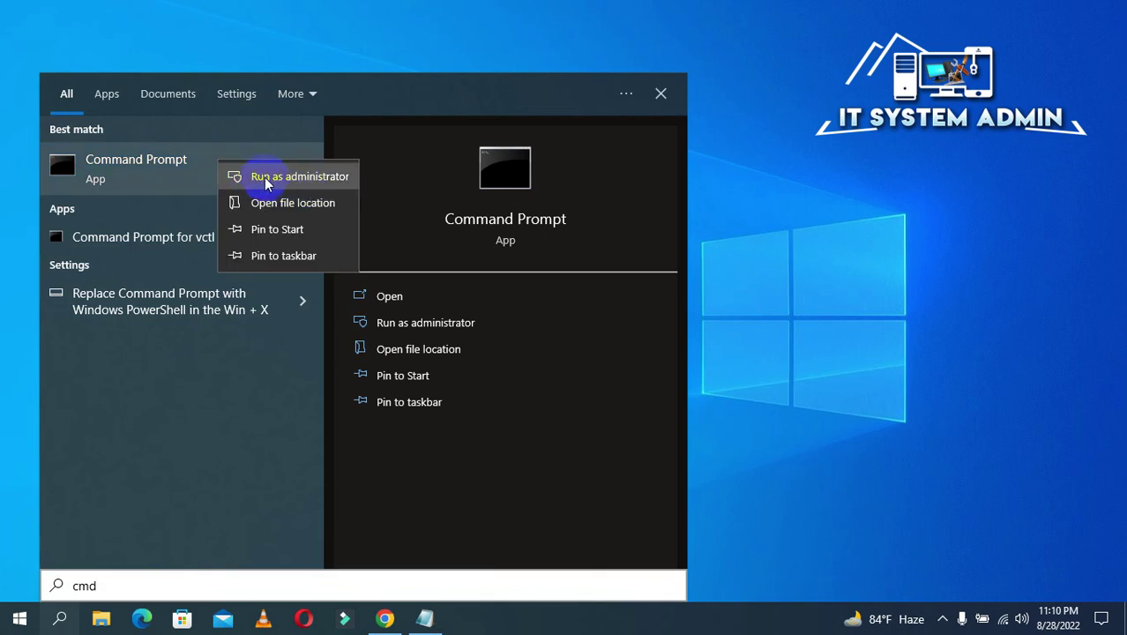
pyautogui.click(308, 179)
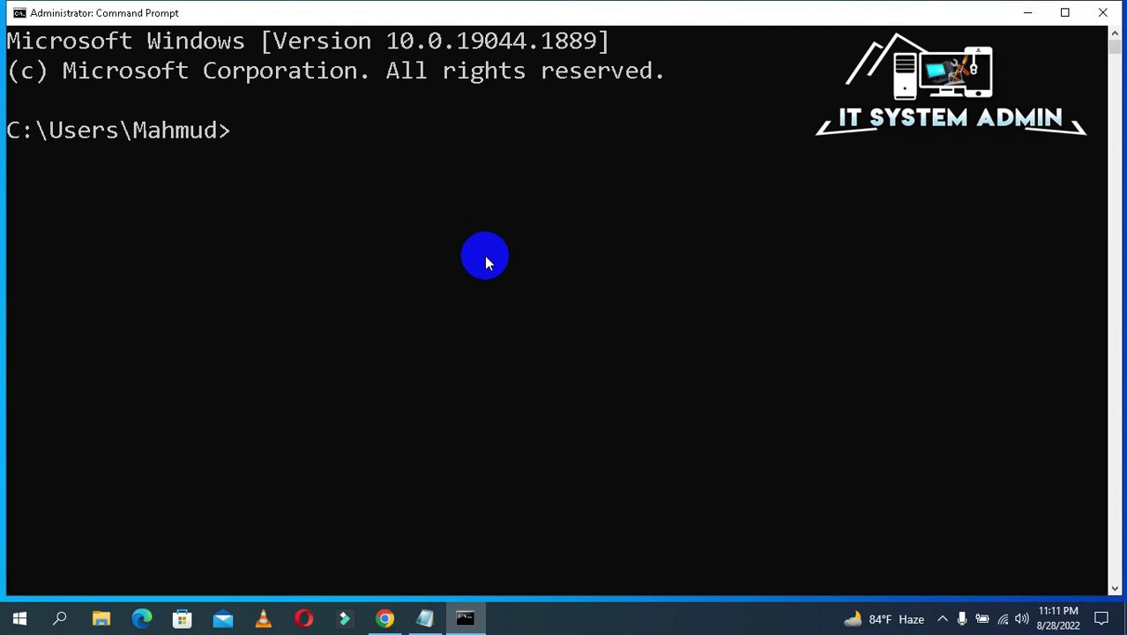
# - Run sfc /scannow to repair corrupt system files, then close Command Prompt
pyautogui.write('sfc /sc')
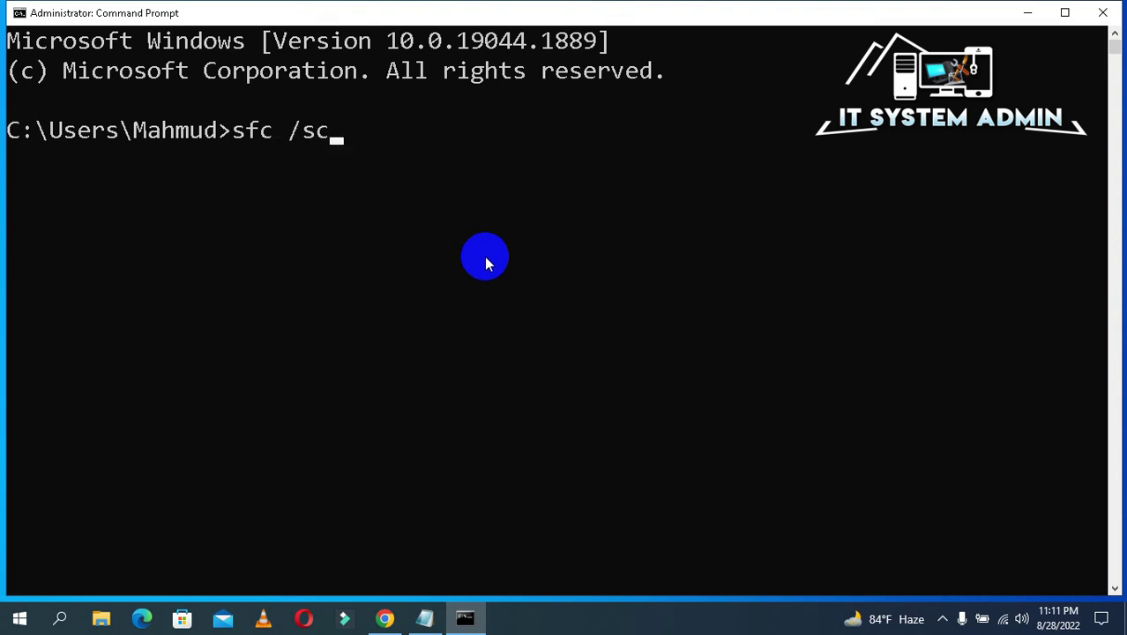
pyautogui.write('annow')
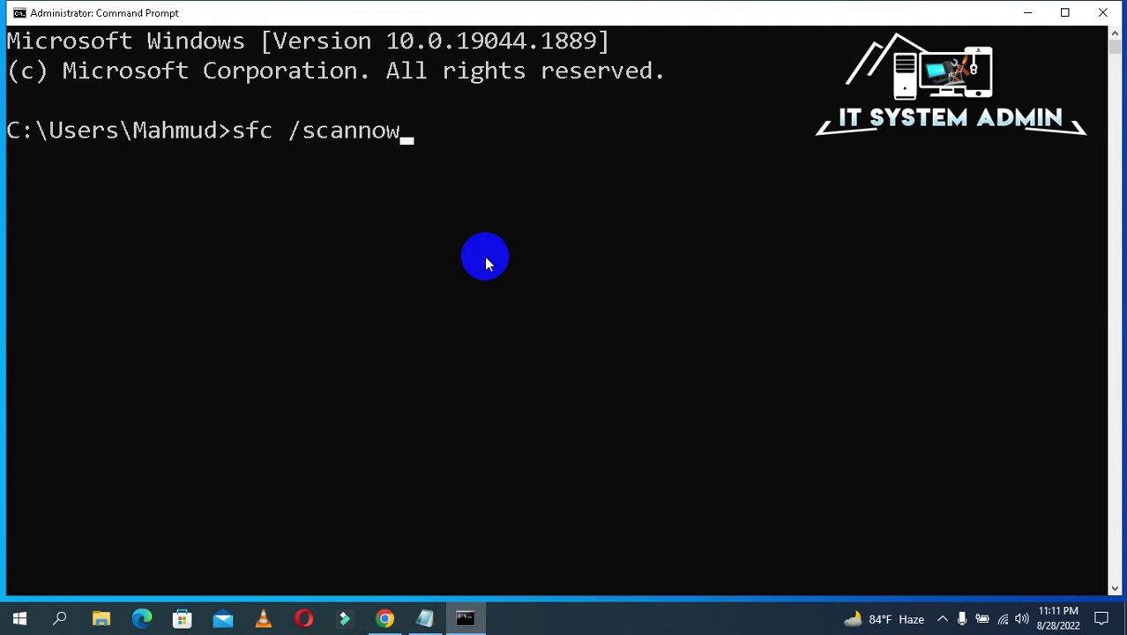
pyautogui.press('Return')
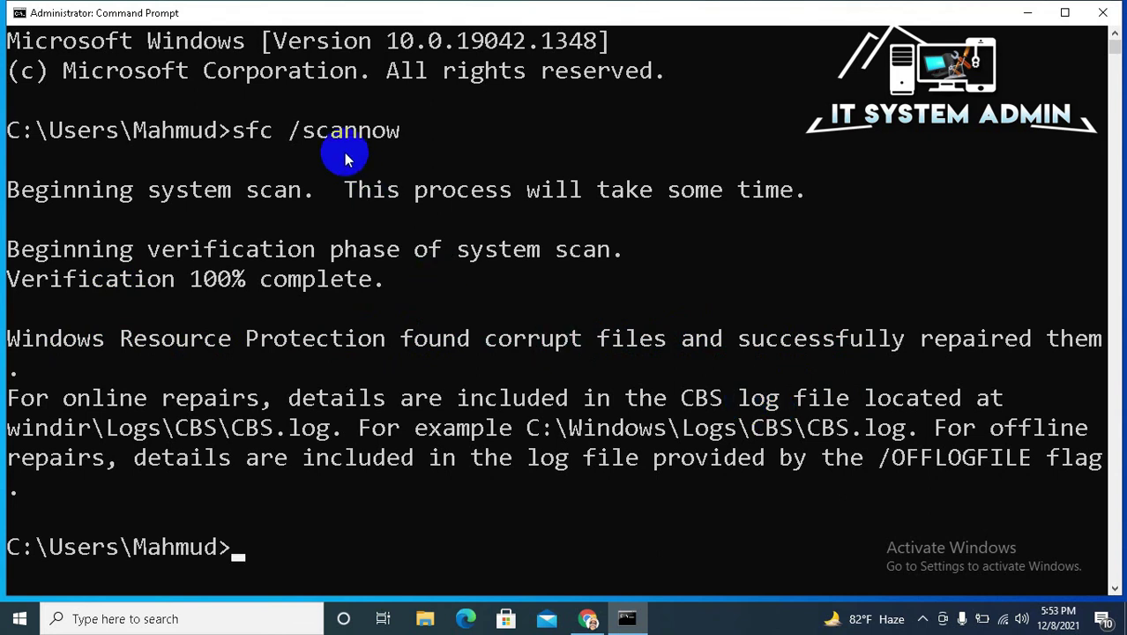
pyautogui.click(1104, 13)
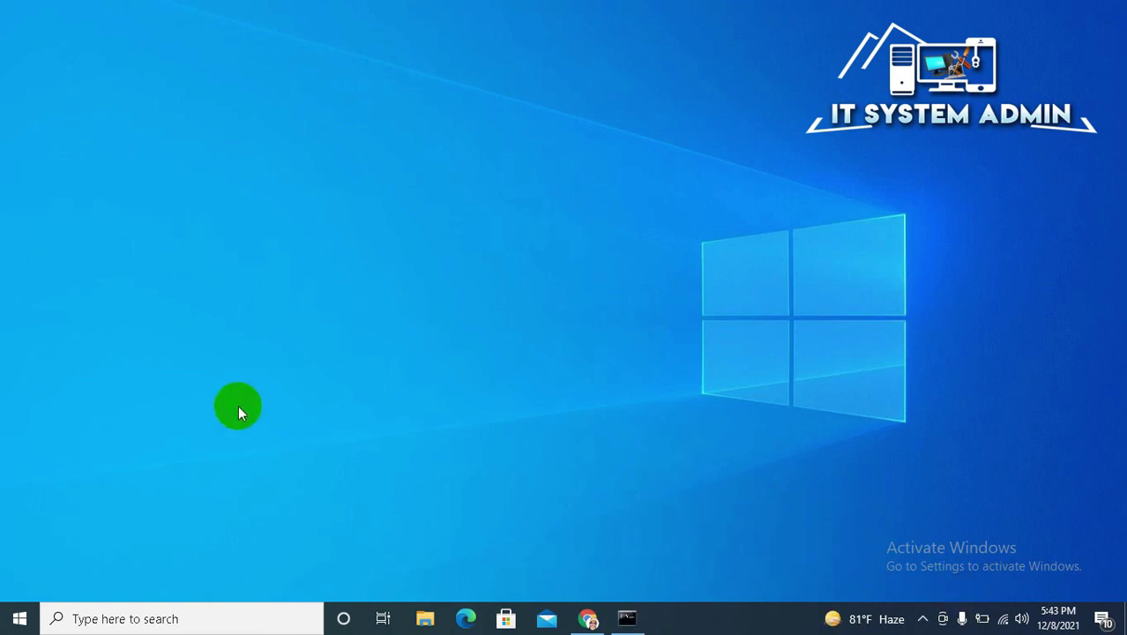
# - Restart the PC from the Start menu's Power options
pyautogui.click(16, 621)
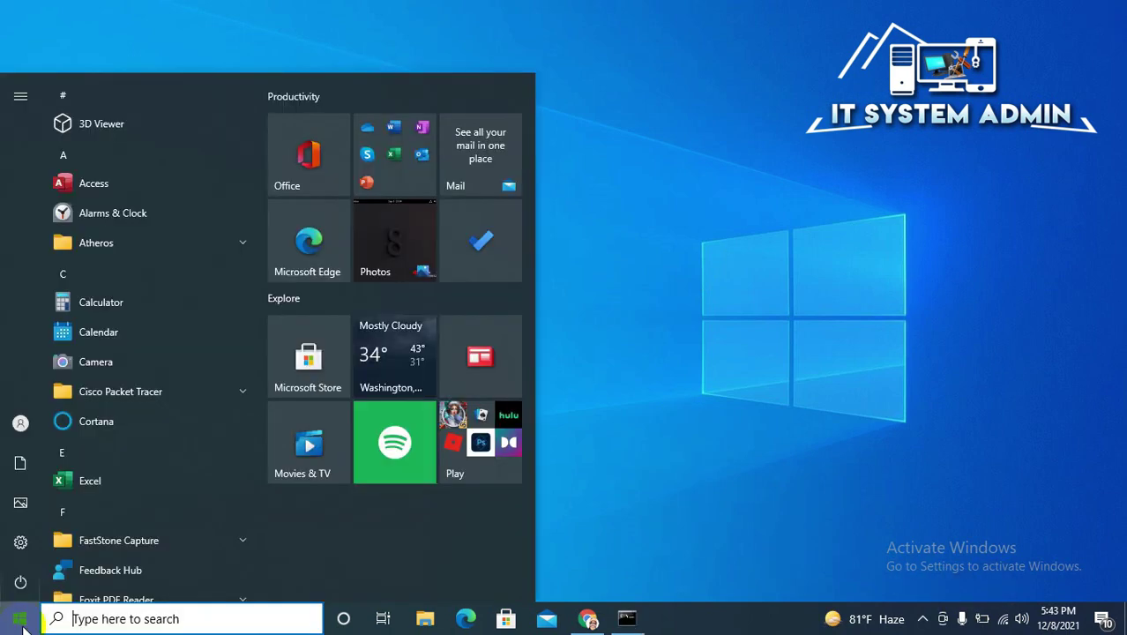
pyautogui.moveTo(22, 589)
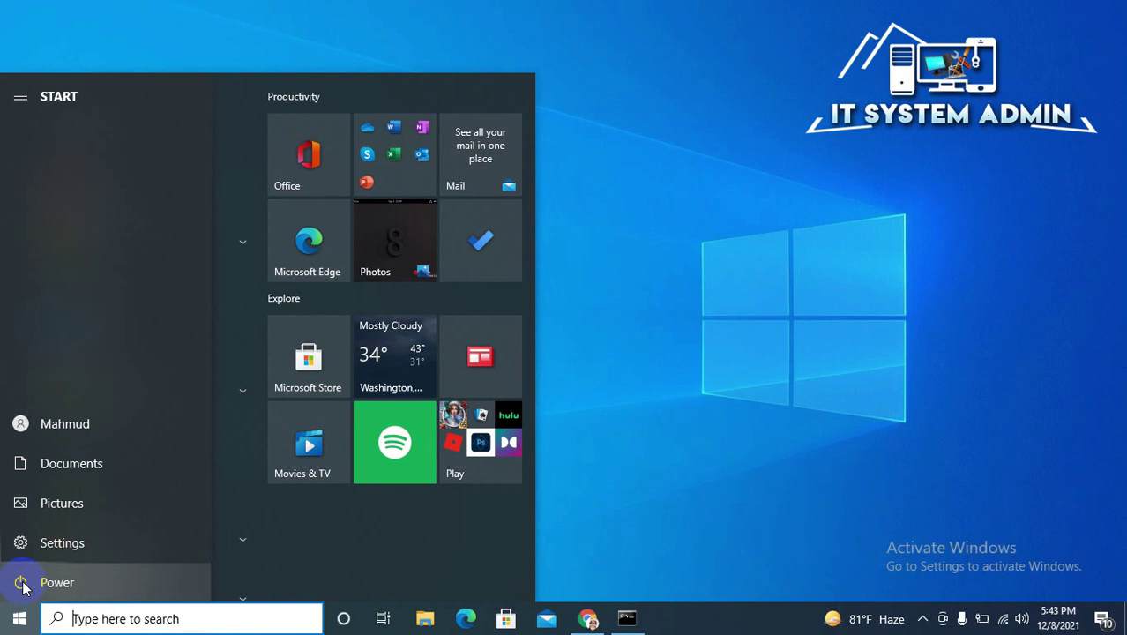
pyautogui.click(22, 589)
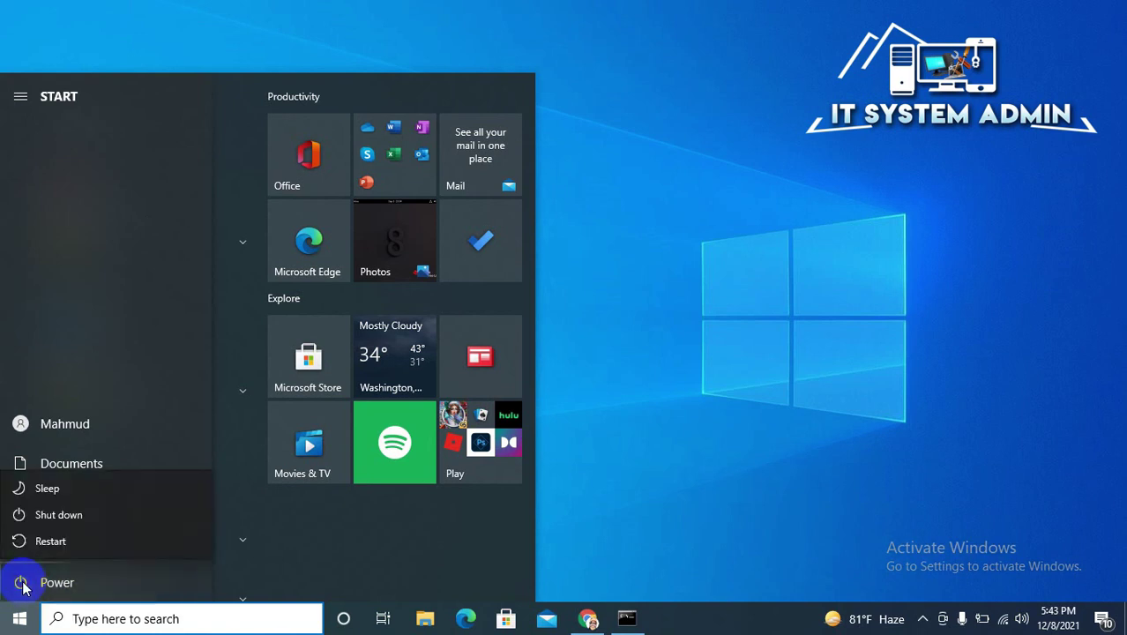
pyautogui.click(73, 544)
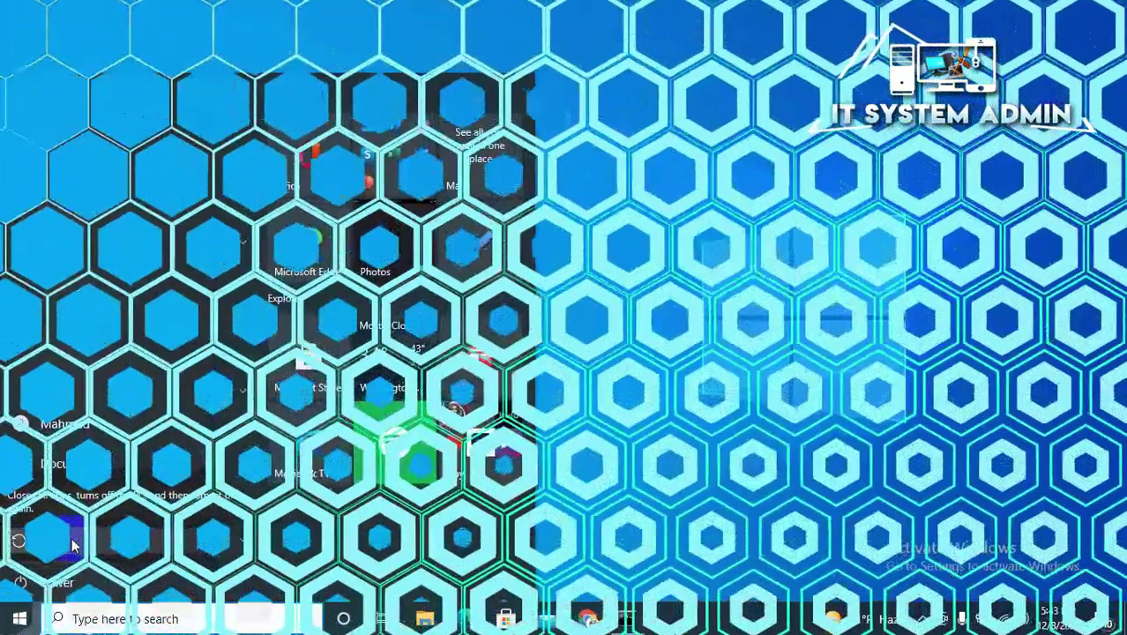